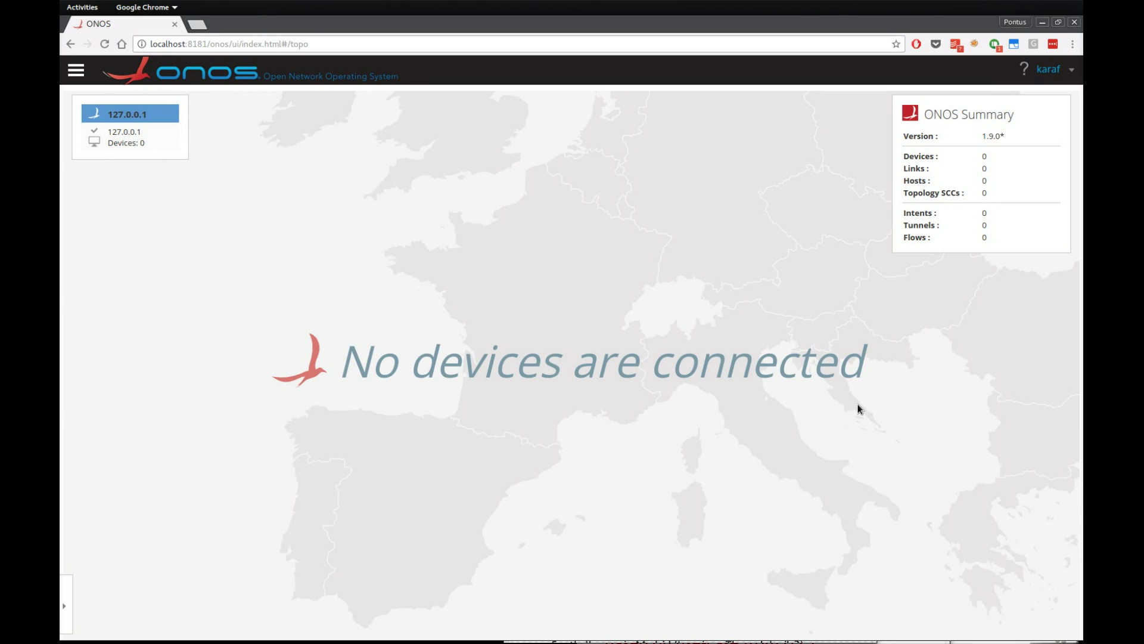
- Connect Net2Plan to the ONOS controller at 127.0.0.1 on port 7777
{"action": "key", "text": "alt+Tab"}
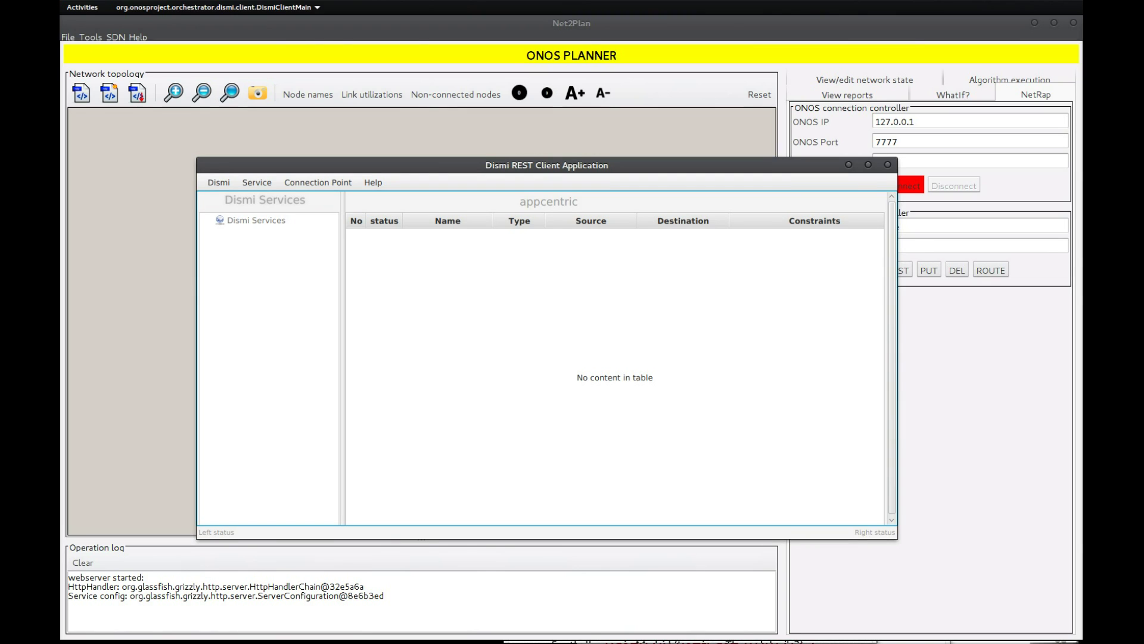
{"action": "key", "text": "alt+Tab"}
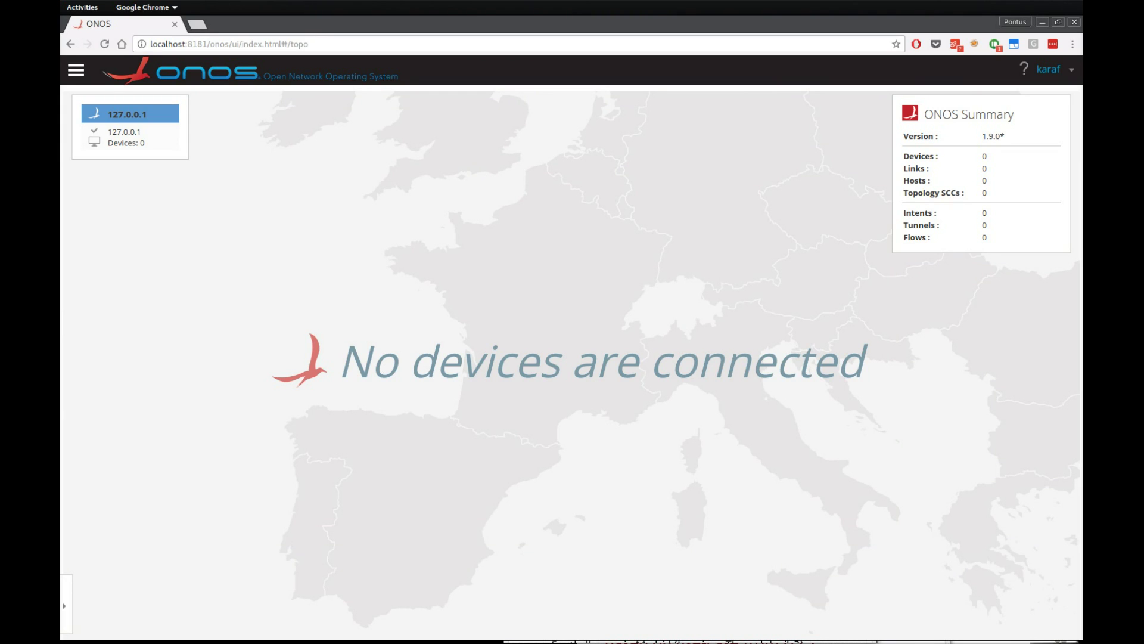
{"action": "key", "text": "alt+Tab"}
{"action": "left_click", "coordinate": [918, 188]}
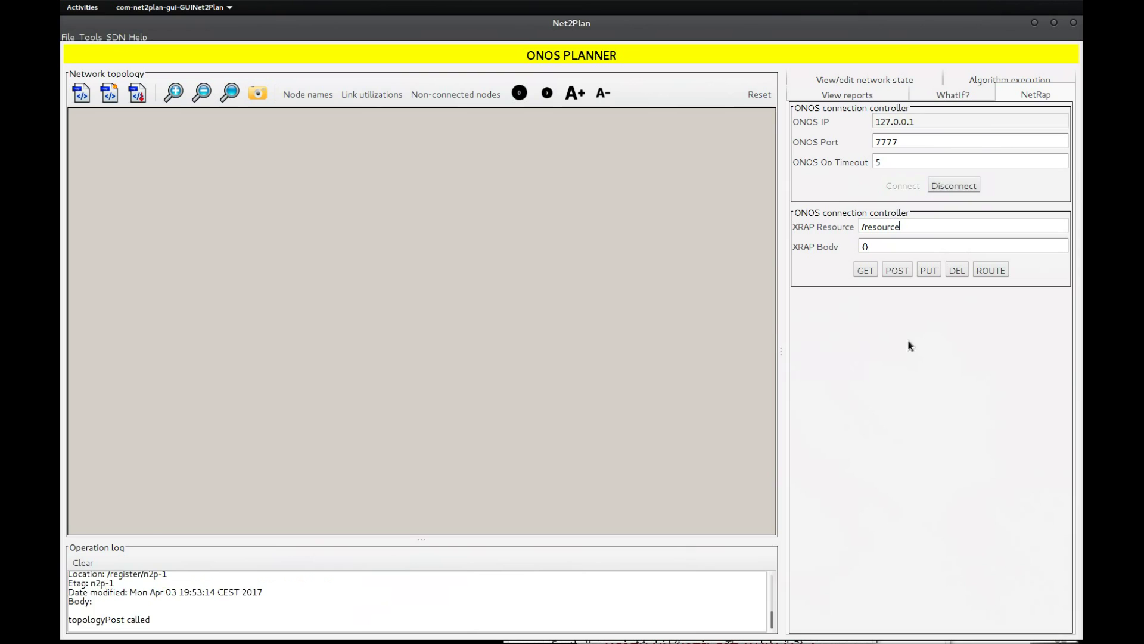
- Switch to the ONOS topology map in Chrome, show friendly device labels and examine the devices in Spain
{"action": "key", "text": "alt+Tab"}
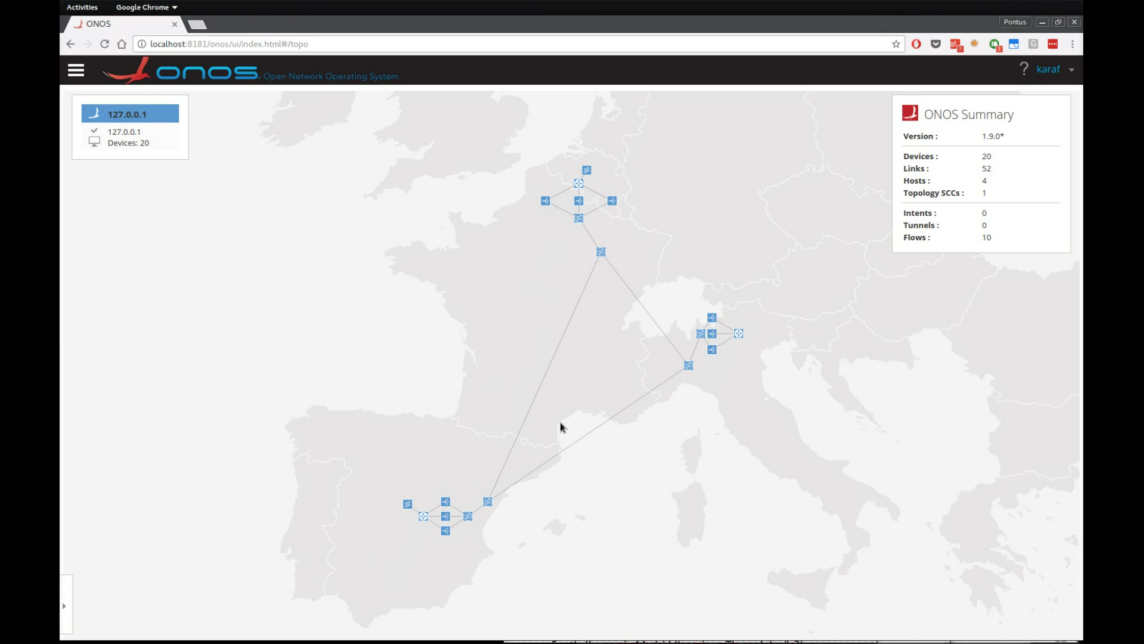
{"action": "left_click_drag", "start_coordinate": [582, 387], "coordinate": [612, 347]}
{"action": "key", "text": "l"}
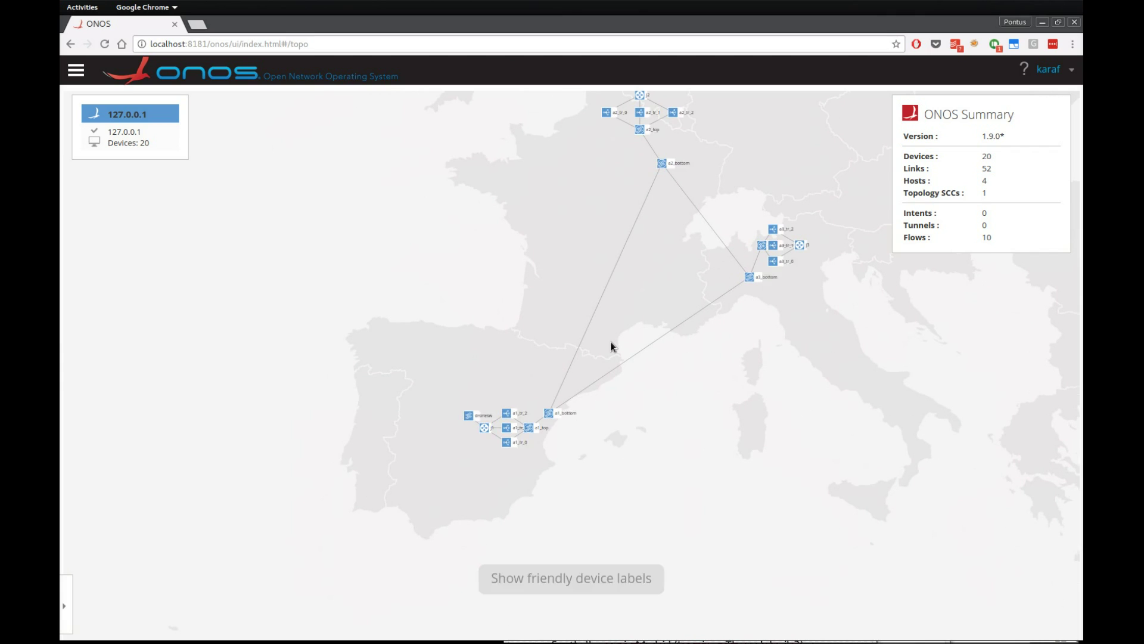
{"action": "scroll", "coordinate": [508, 439], "scroll_direction": "up", "scroll_amount": 5}
{"action": "scroll", "coordinate": [525, 456], "scroll_direction": "up", "scroll_amount": 4}
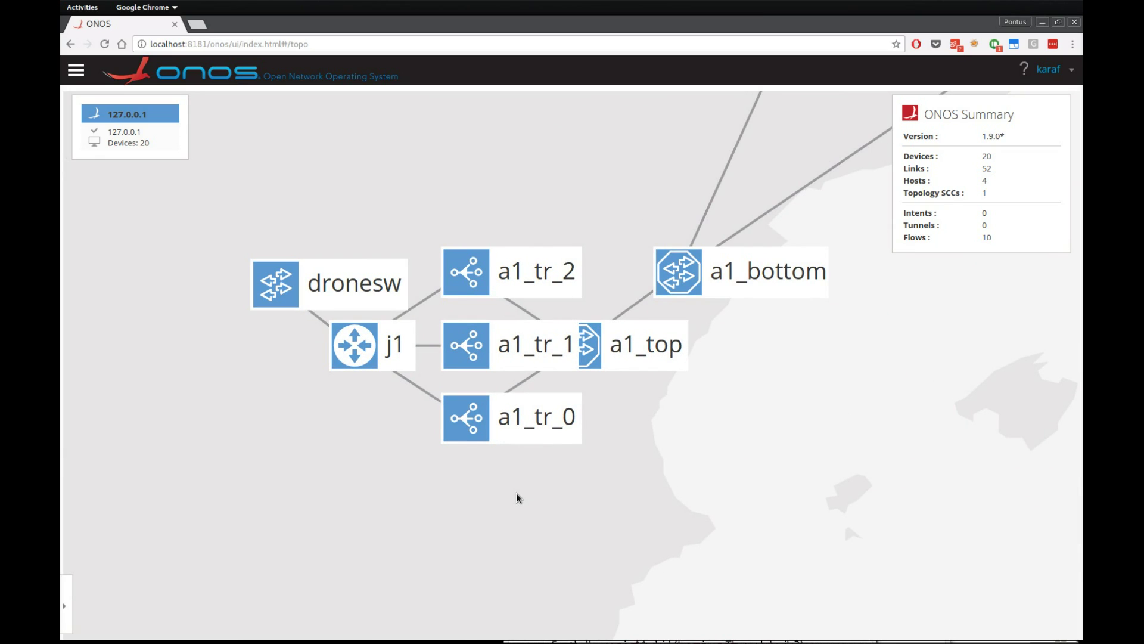
- Highlight the packet-layer devices, show the hosts, and view the details of dronesw and j1
{"action": "key", "text": "n"}
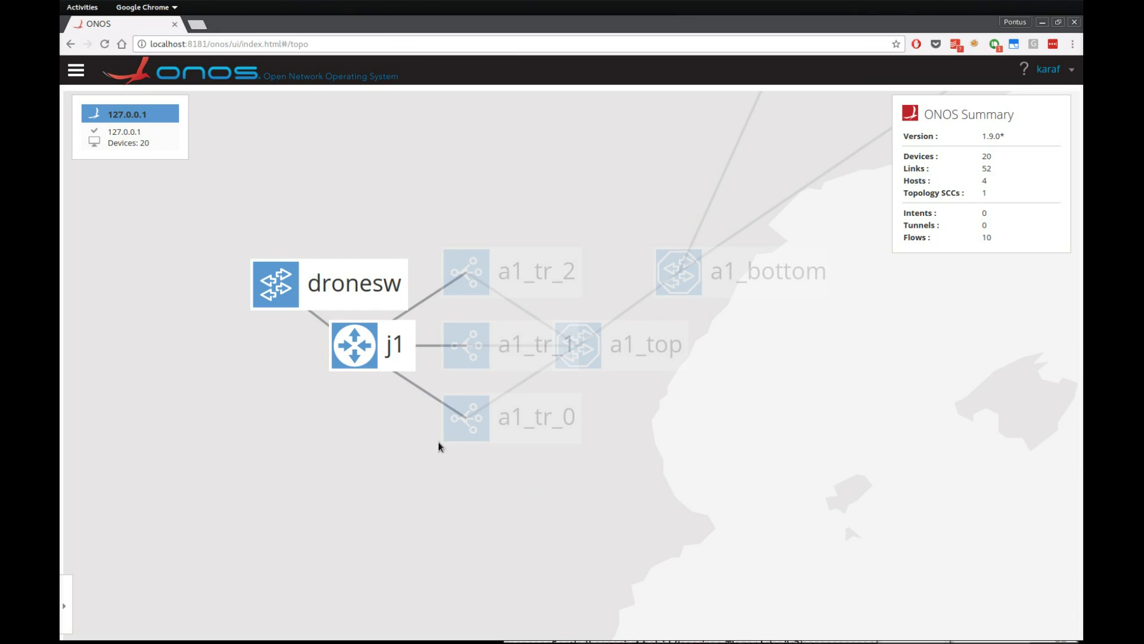
{"action": "left_click", "coordinate": [313, 287]}
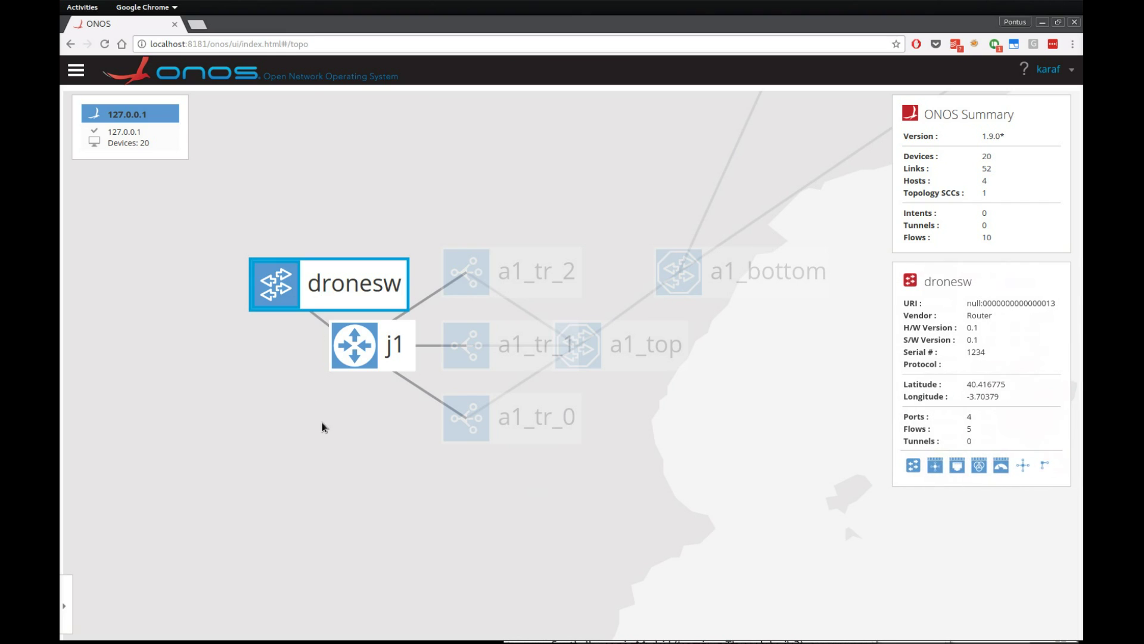
{"action": "key", "text": "h"}
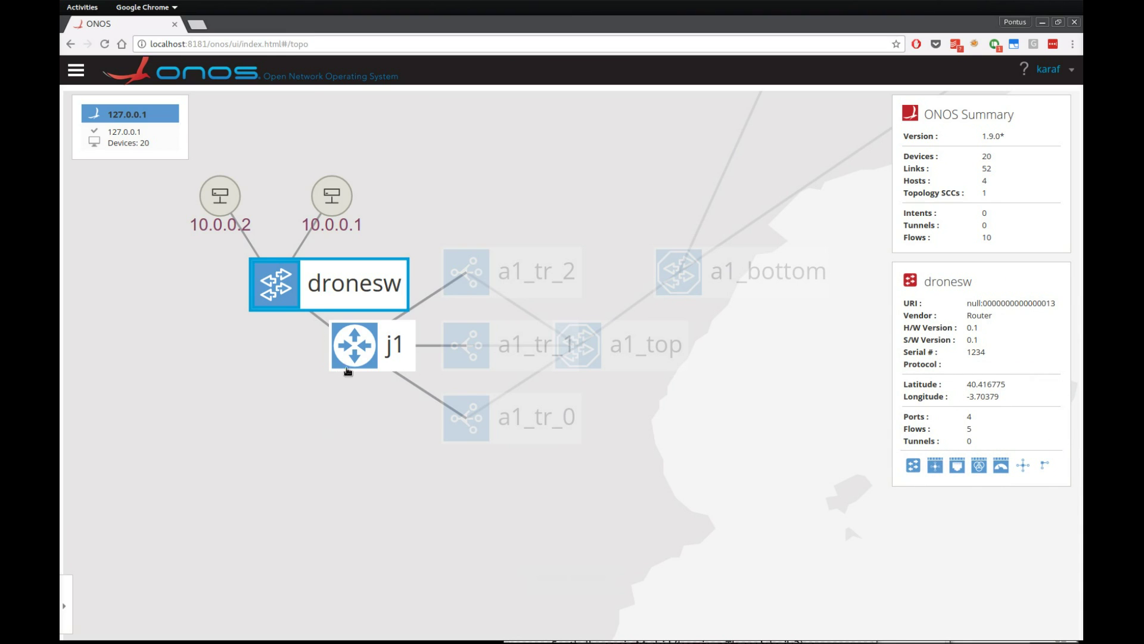
{"action": "left_click", "coordinate": [348, 365]}
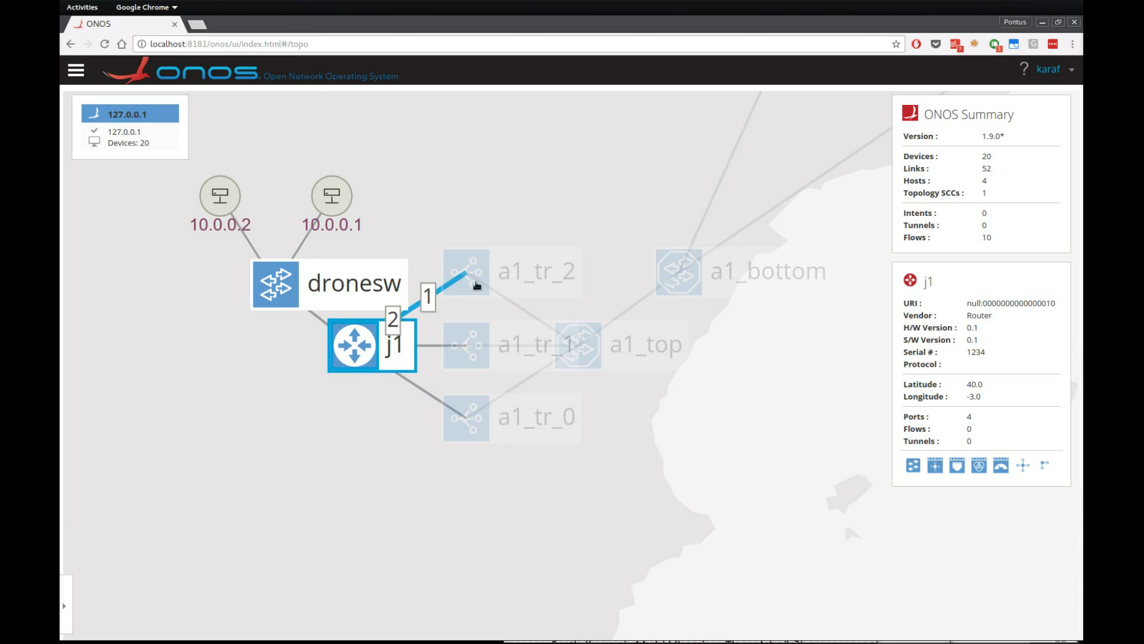
- Highlight the optical-layer devices, view them across the whole European topology and clear the j1 selection
{"action": "key", "text": "l"}
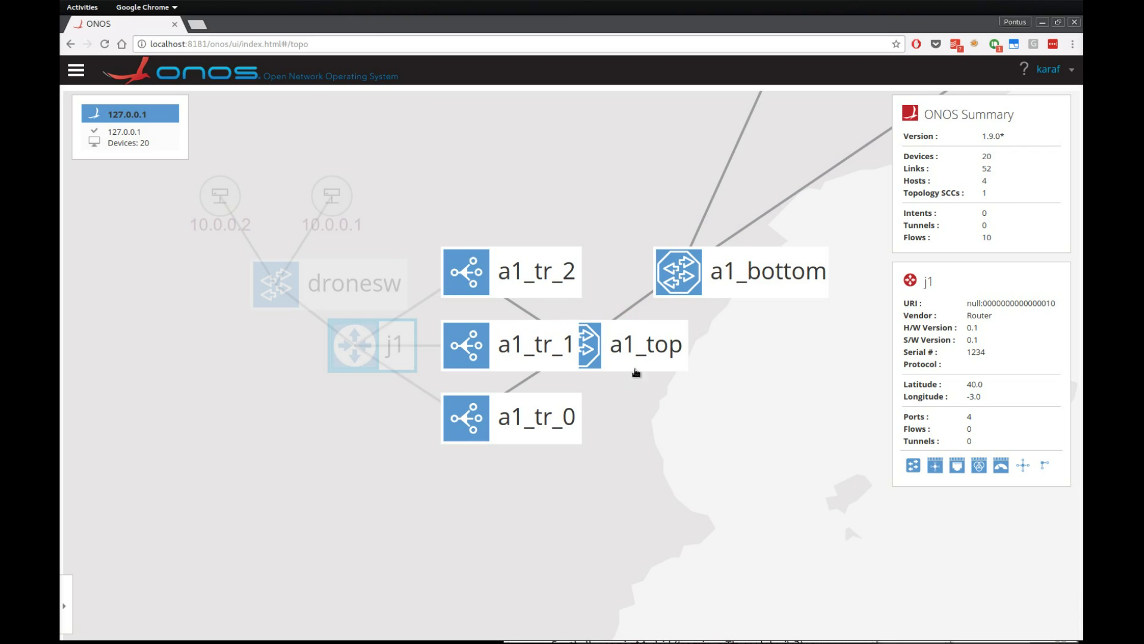
{"action": "scroll", "coordinate": [654, 424], "scroll_direction": "down", "scroll_amount": 5}
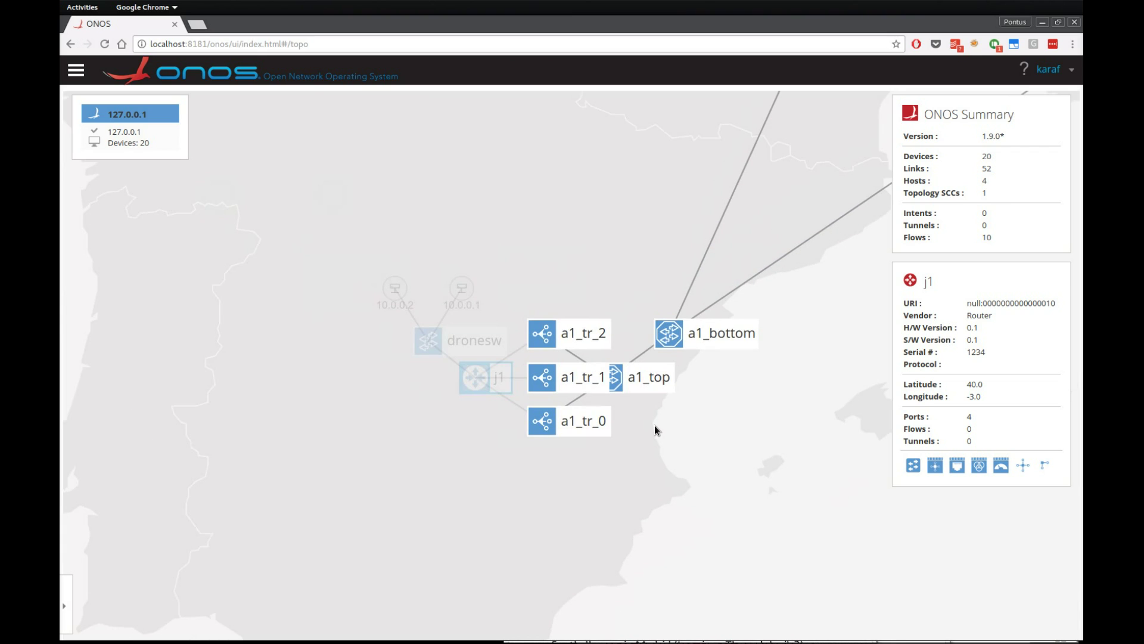
{"action": "scroll", "coordinate": [654, 424], "scroll_direction": "down", "scroll_amount": 2}
{"action": "left_click_drag", "start_coordinate": [709, 330], "coordinate": [599, 419]}
{"action": "left_click", "coordinate": [630, 355]}
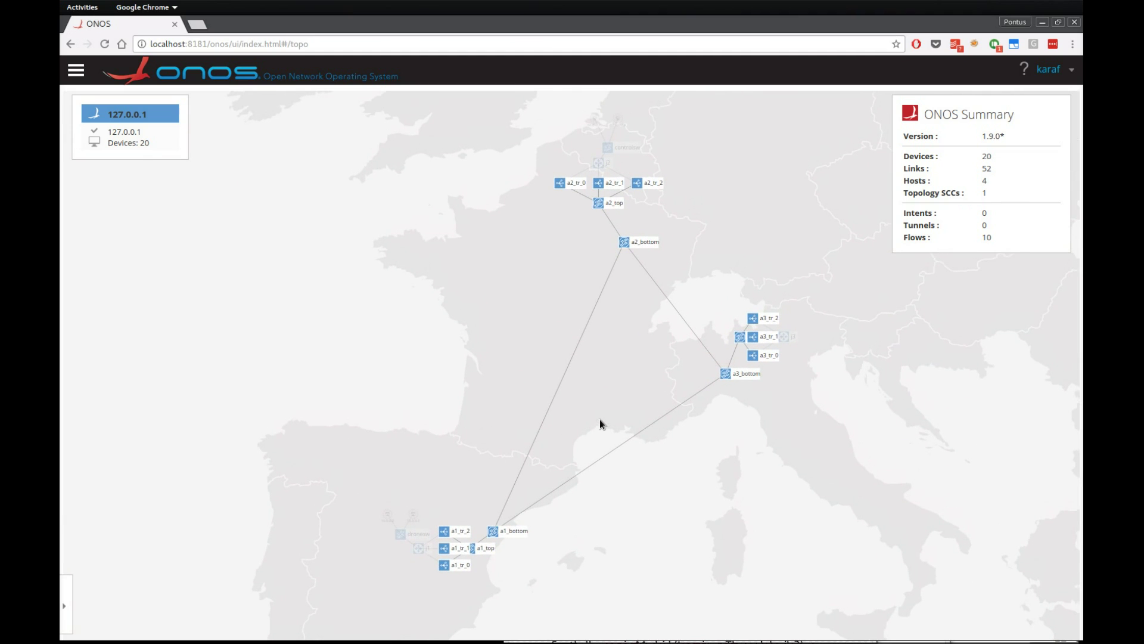
- Examine all devices and hosts in the oblique layered view, and return to the flat map
{"action": "key", "text": "h"}
{"action": "key", "text": "z"}
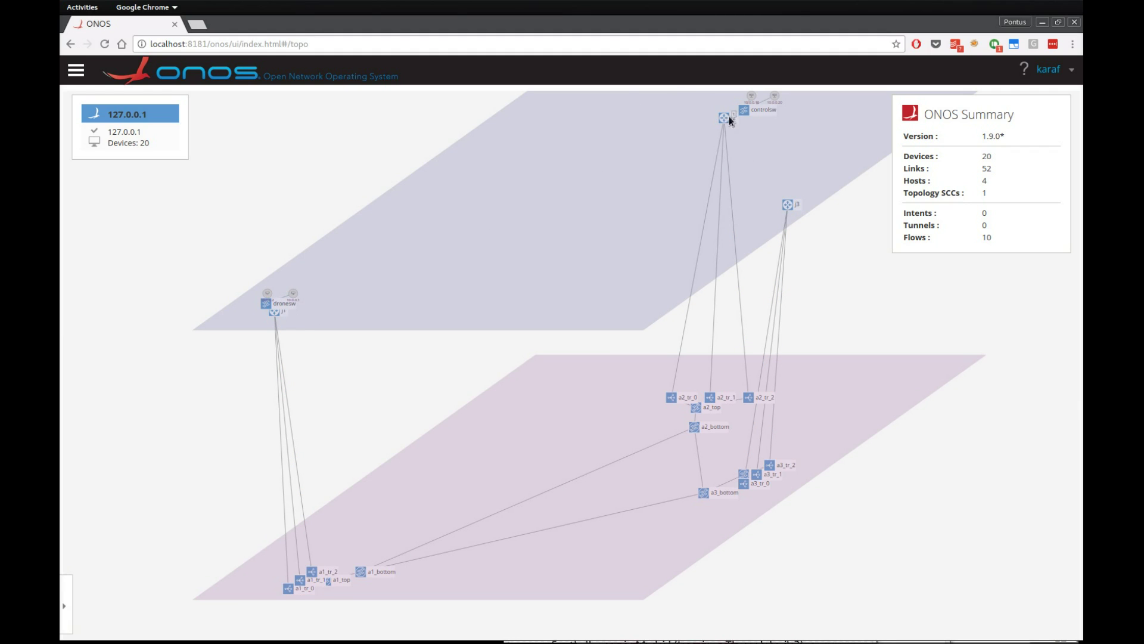
{"action": "key", "text": "z"}
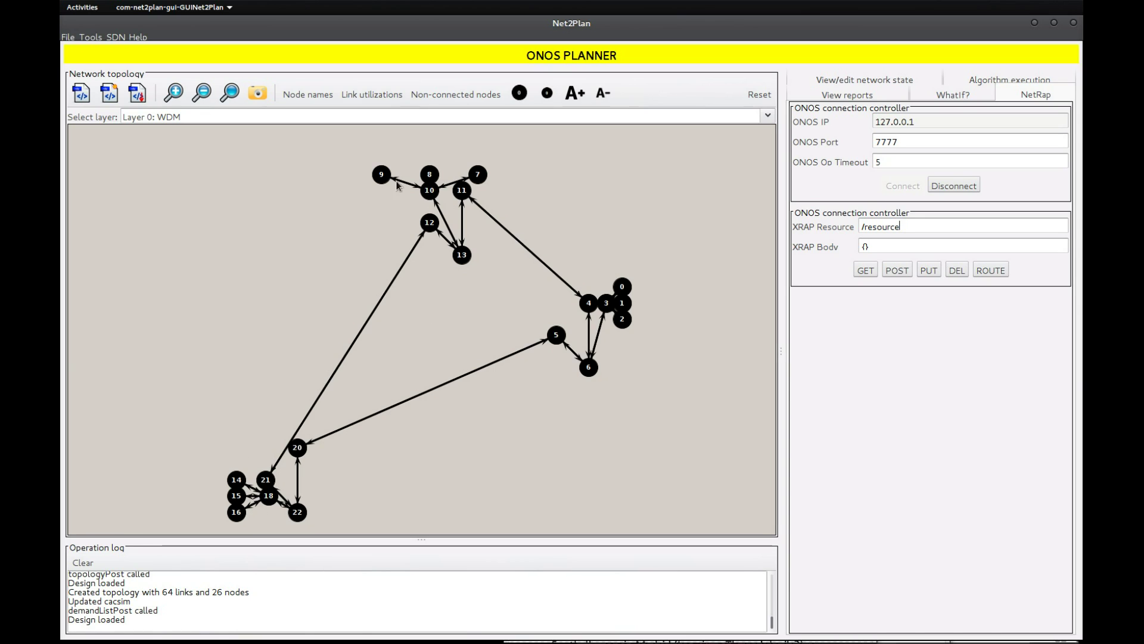
- Switch to Net2Plan, display Layer 1: IP and locate several nodes on the map from the node table
{"action": "left_click", "coordinate": [643, 118]}
{"action": "left_click", "coordinate": [628, 149]}
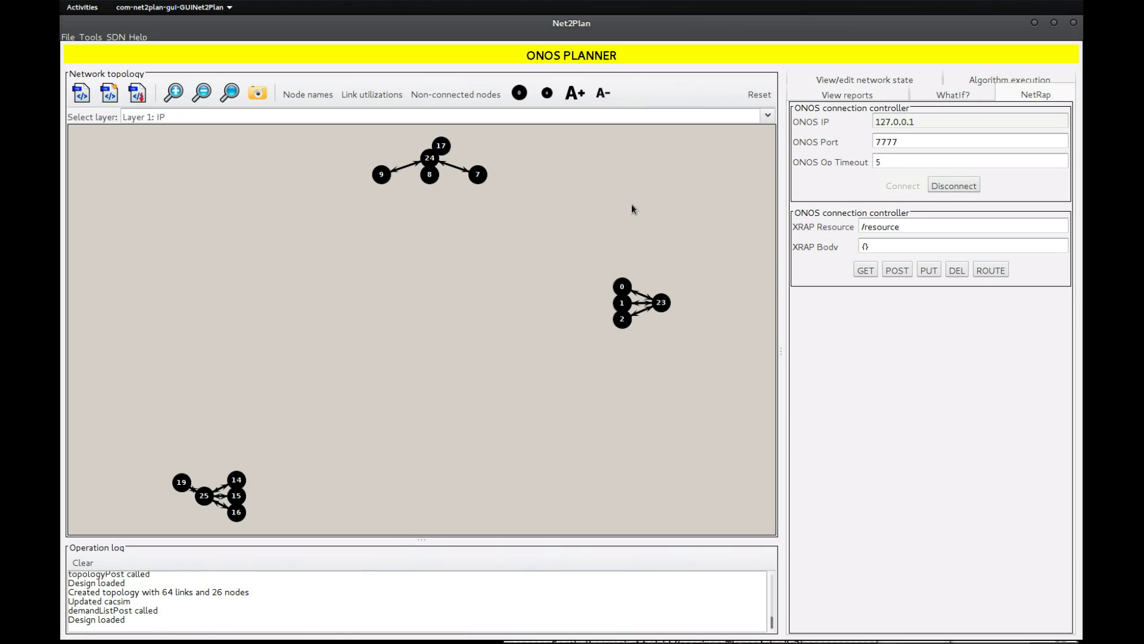
{"action": "left_click", "coordinate": [846, 85]}
{"action": "left_click", "coordinate": [934, 144]}
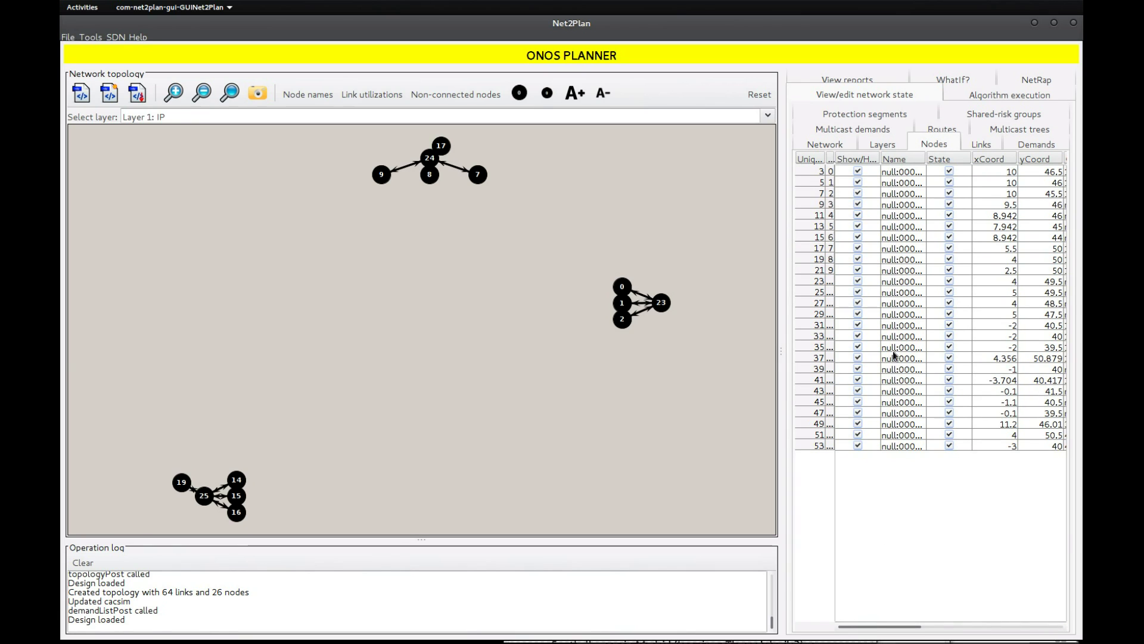
{"action": "left_click", "coordinate": [819, 206]}
{"action": "left_click", "coordinate": [821, 250]}
{"action": "left_click", "coordinate": [817, 292]}
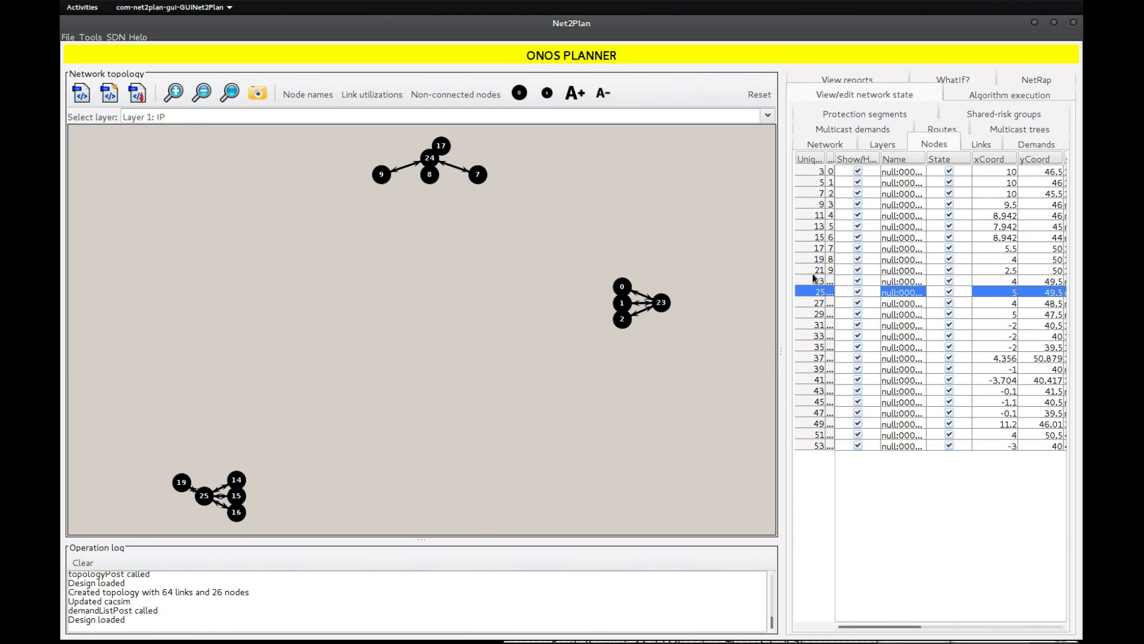
{"action": "left_click", "coordinate": [815, 249]}
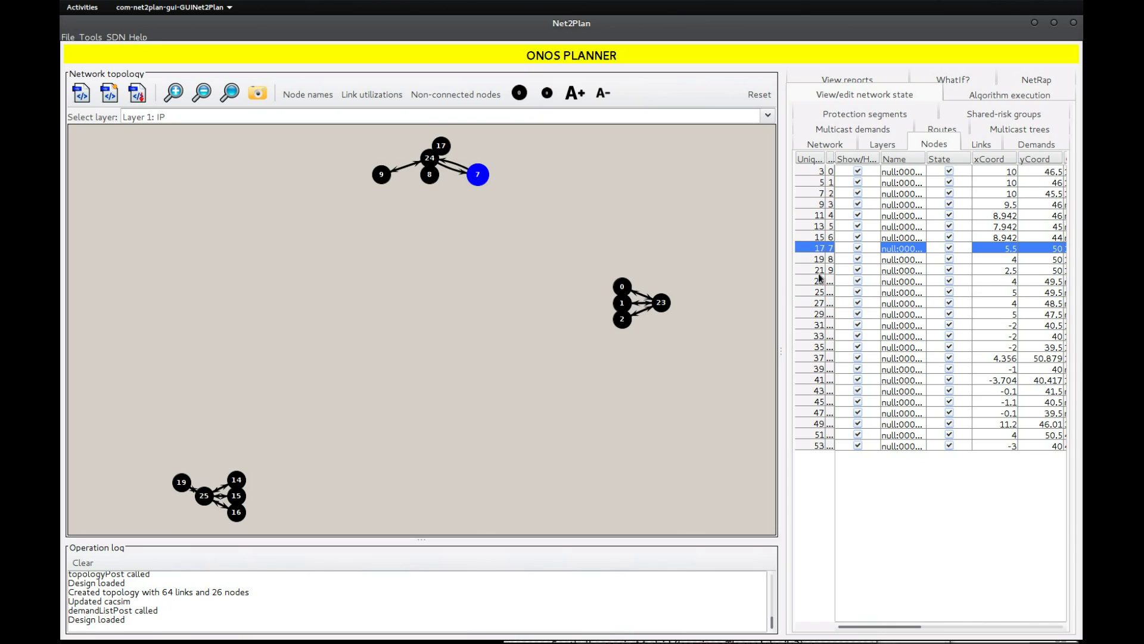
- Locate several IP-layer links on the map from the link table and check the demands table
{"action": "left_click", "coordinate": [978, 145]}
{"action": "left_click", "coordinate": [894, 216]}
{"action": "left_click", "coordinate": [897, 259]}
{"action": "left_click", "coordinate": [902, 303]}
{"action": "left_click", "coordinate": [898, 358]}
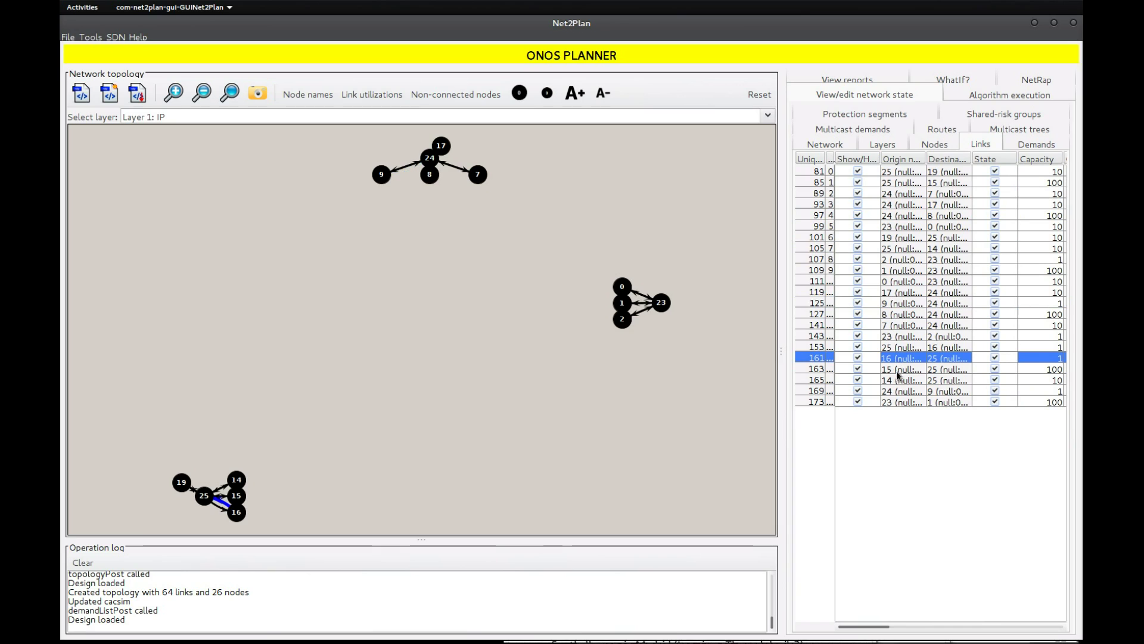
{"action": "left_click", "coordinate": [1040, 145]}
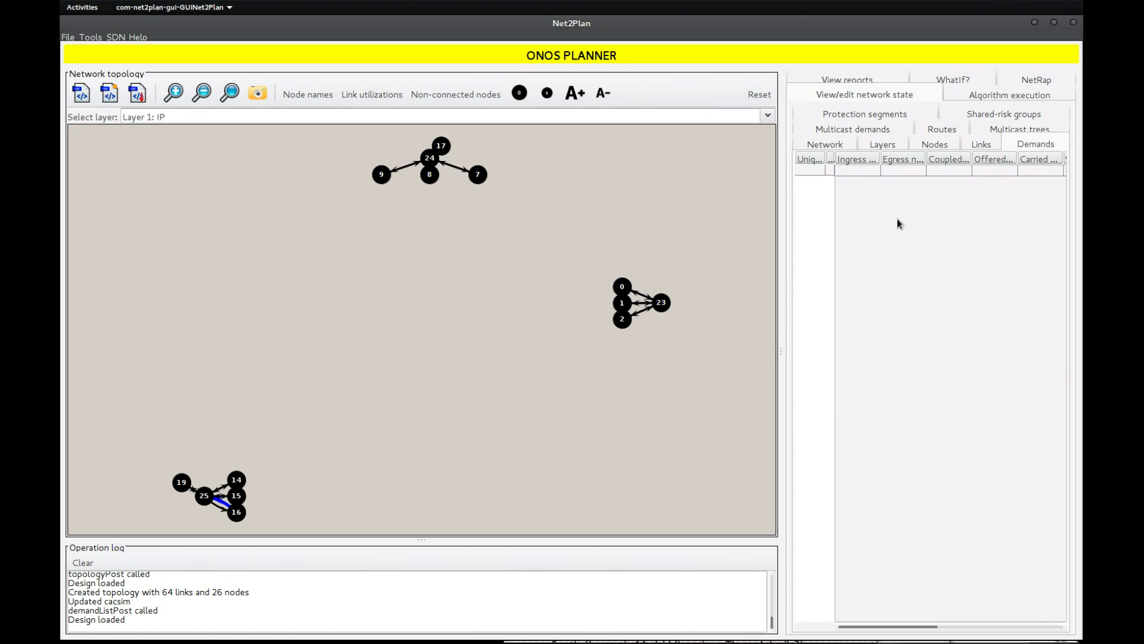
{"action": "left_click", "coordinate": [917, 174]}
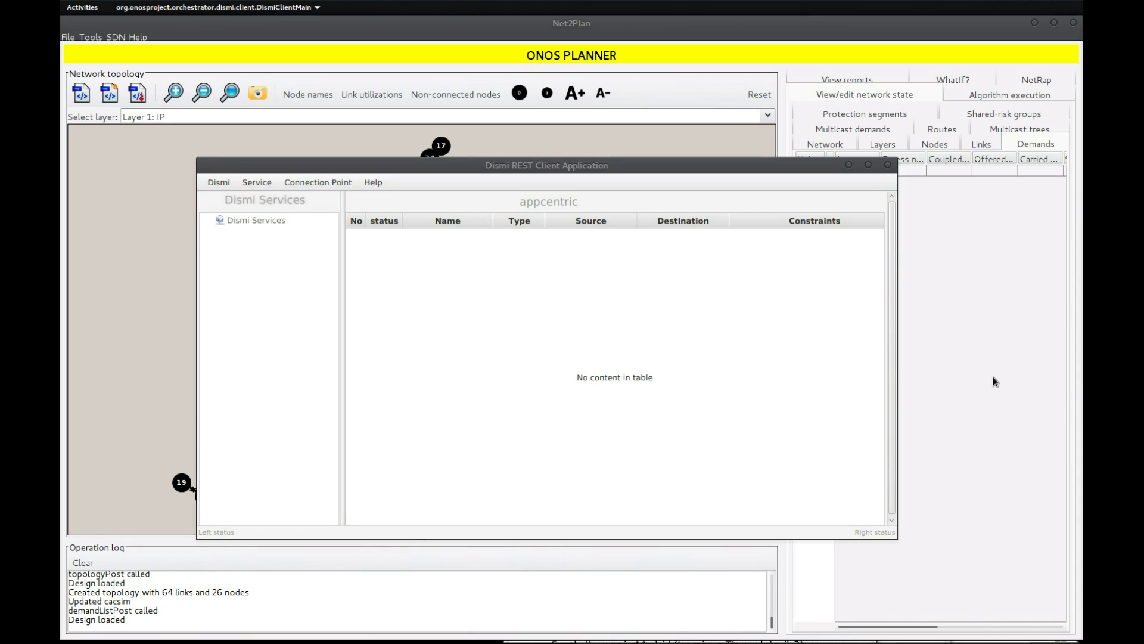
- Switch to the Dismi REST client and load the connection points from controlpoints.json
{"action": "left_click", "coordinate": [318, 182]}
{"action": "left_click", "coordinate": [338, 266]}
{"action": "left_click", "coordinate": [466, 264]}
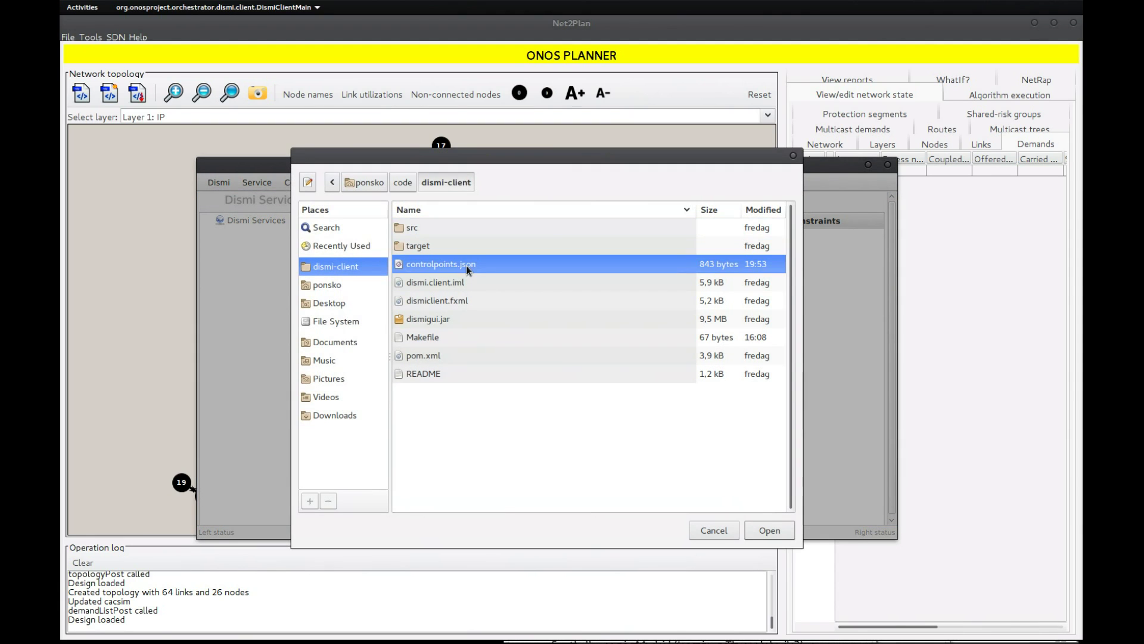
{"action": "left_click", "coordinate": [768, 530]}
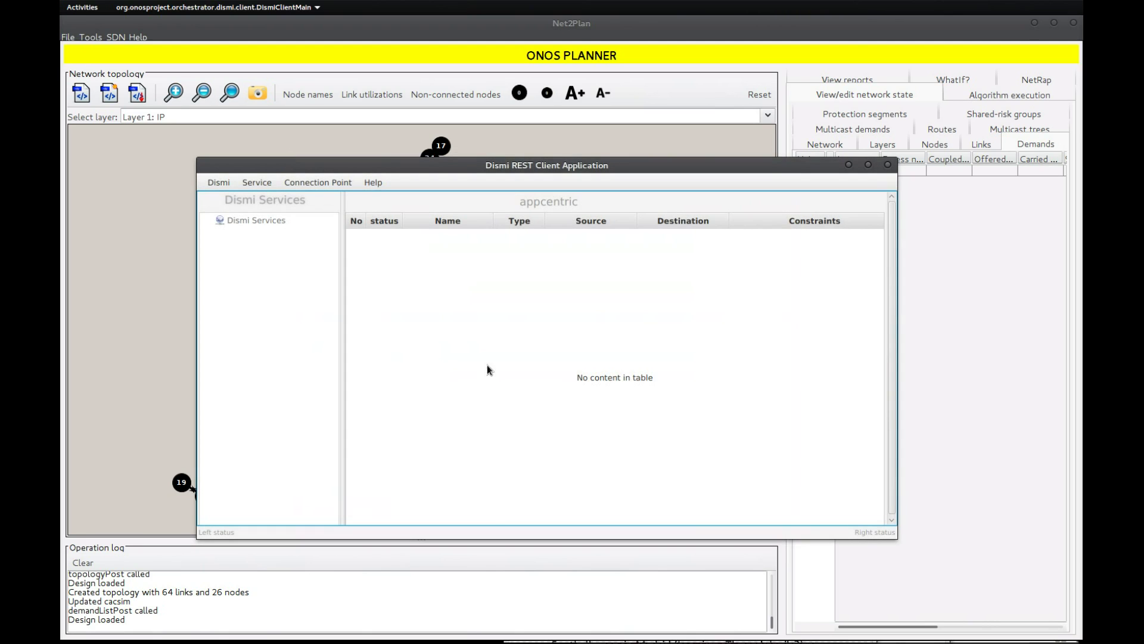
- View the list of loaded connection points and close it
{"action": "left_click", "coordinate": [265, 187]}
{"action": "mouse_move", "coordinate": [280, 183]}
{"action": "left_click", "coordinate": [309, 253]}
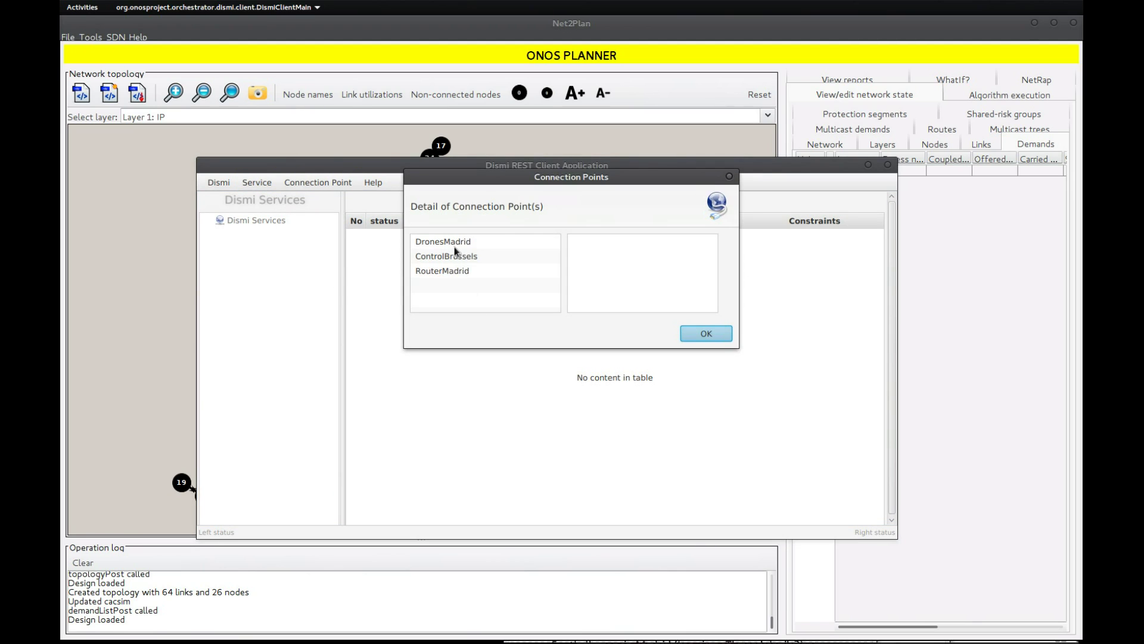
{"action": "left_click", "coordinate": [706, 334]}
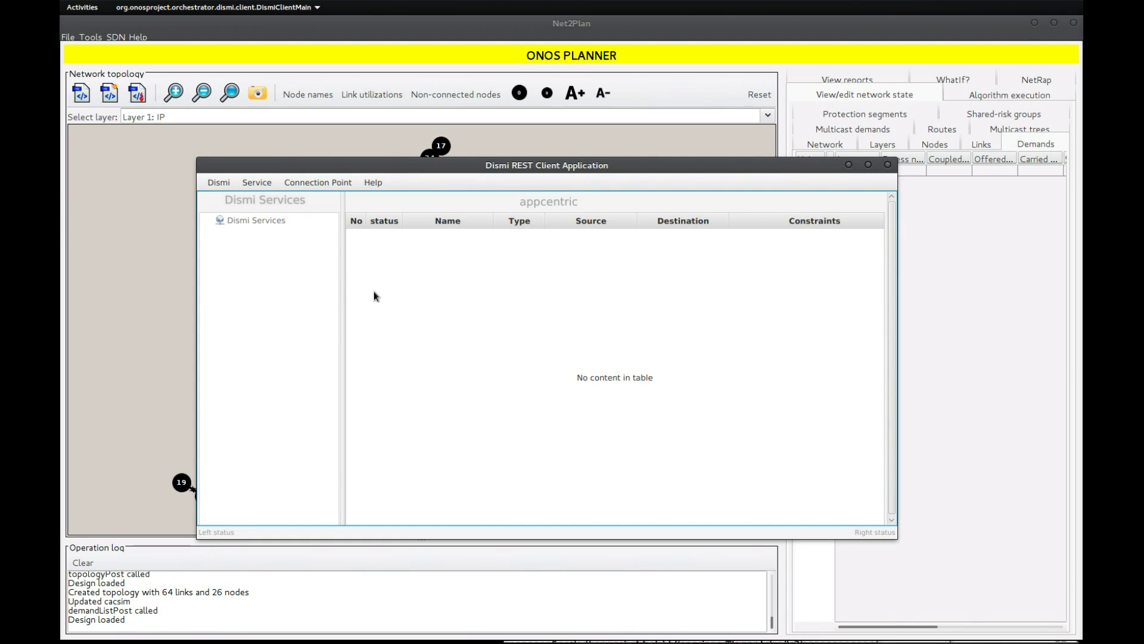
- Create a new Dismi service named NoApp
{"action": "left_click", "coordinate": [283, 188]}
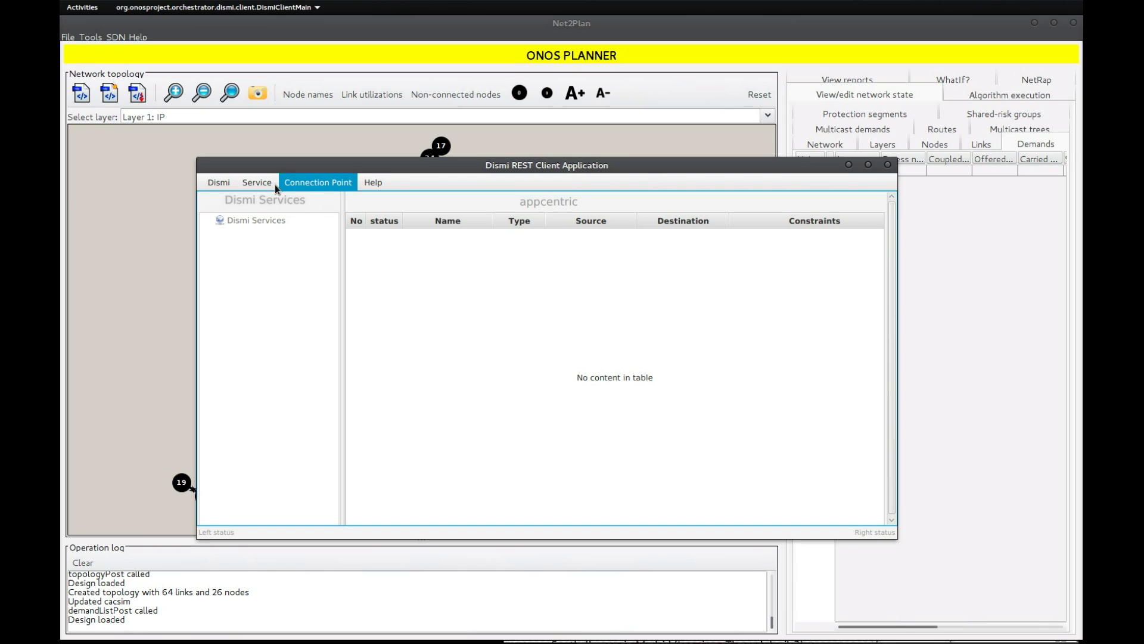
{"action": "left_click", "coordinate": [252, 189]}
{"action": "left_click", "coordinate": [258, 202]}
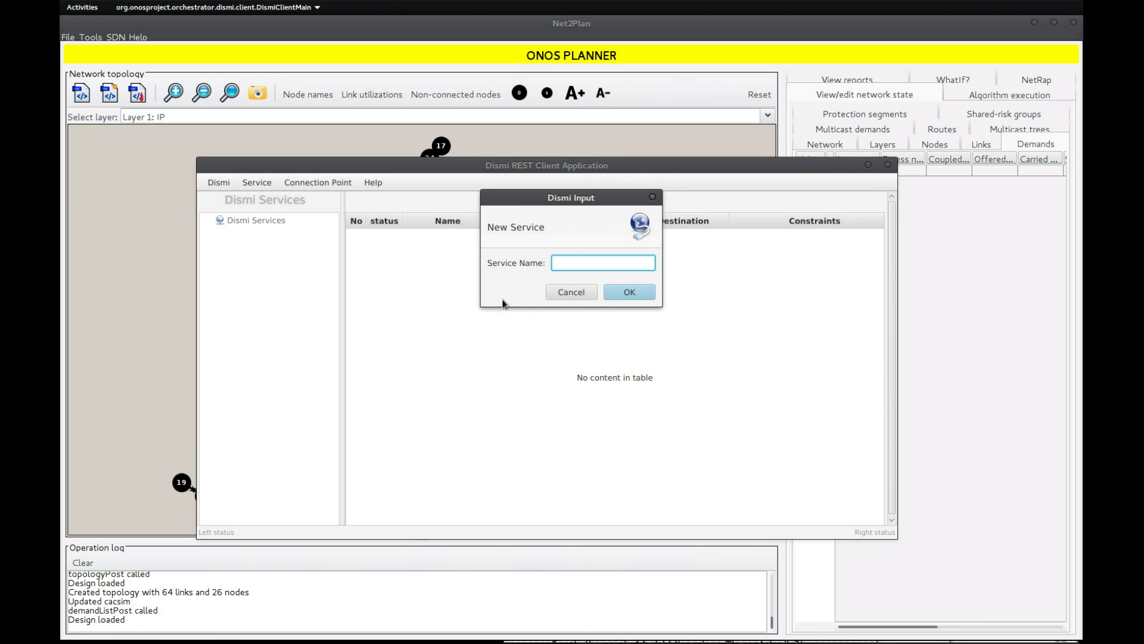
{"action": "type", "text": "NoApp"}
{"action": "left_click", "coordinate": [605, 299]}
- Name the path intent VideoAndControl, with DronesMadrid as source and ControlBrussels as destination
{"action": "left_click", "coordinate": [477, 223]}
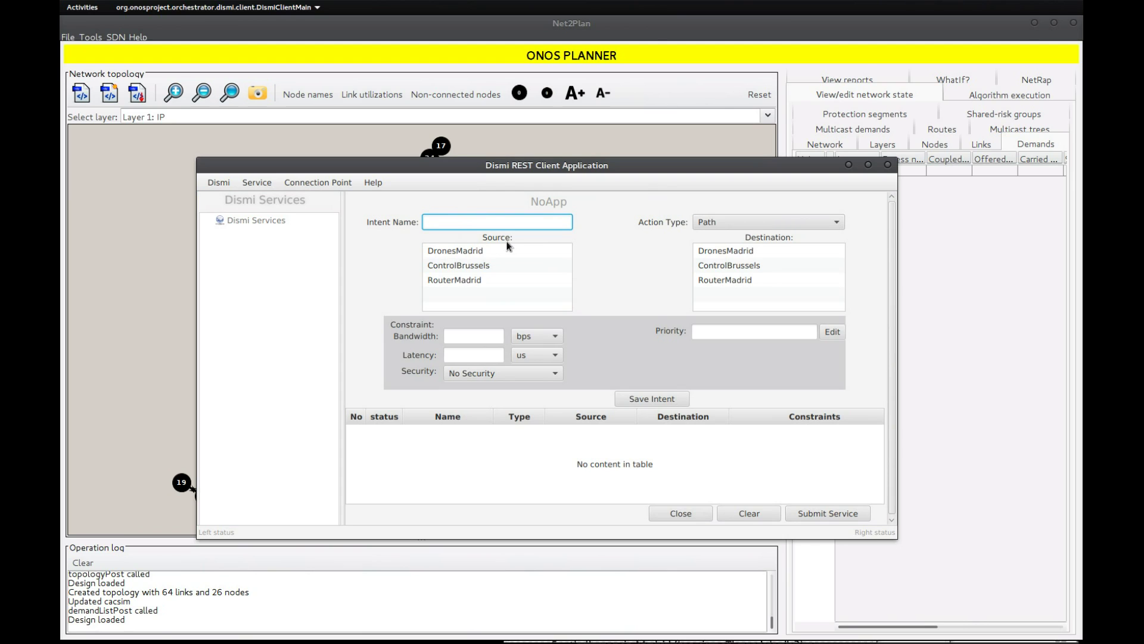
{"action": "type", "text": "VideoAndControl"}
{"action": "left_click", "coordinate": [509, 250]}
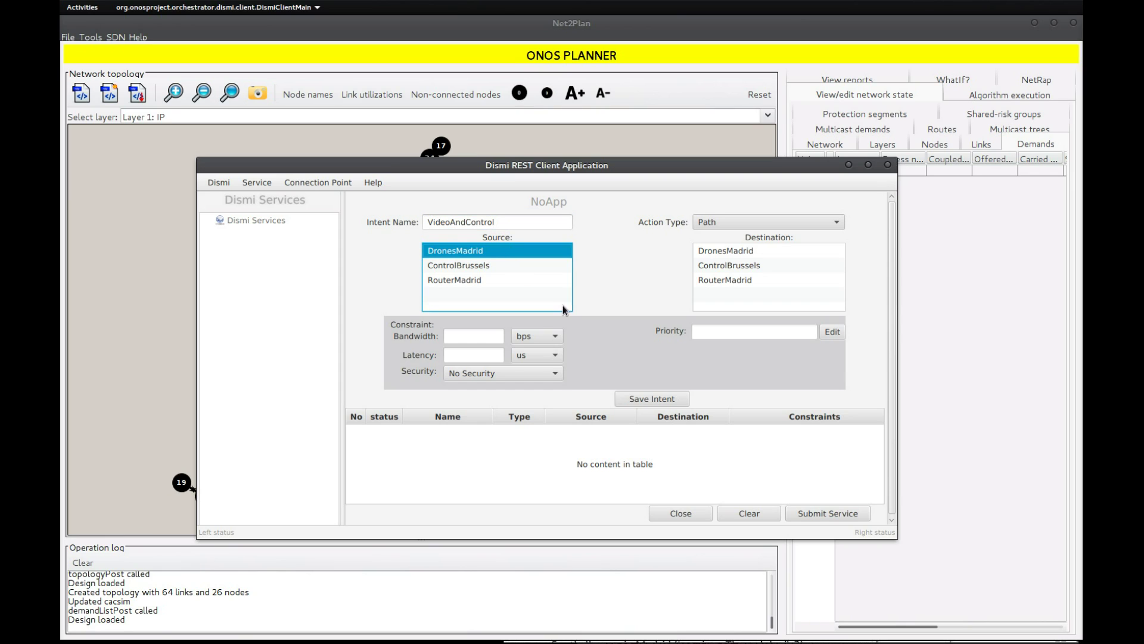
{"action": "left_click", "coordinate": [760, 265]}
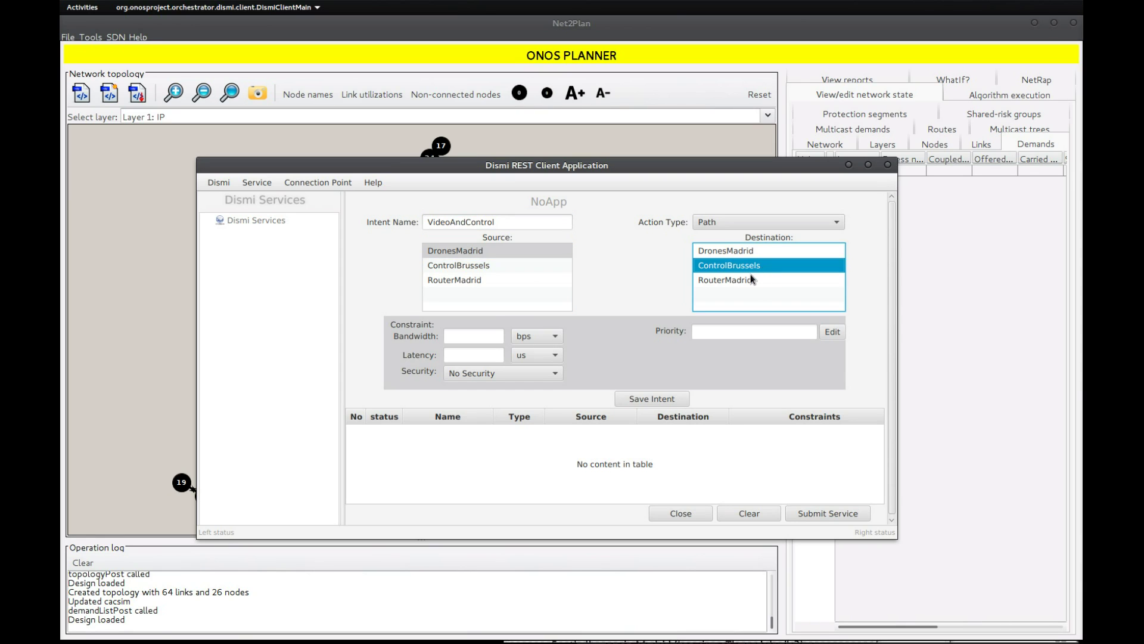
- Constrain the intent to a bandwidth of 9.6 gbps and a latency of 12 ms
{"action": "left_click", "coordinate": [483, 336]}
{"action": "type", "text": "9.6"}
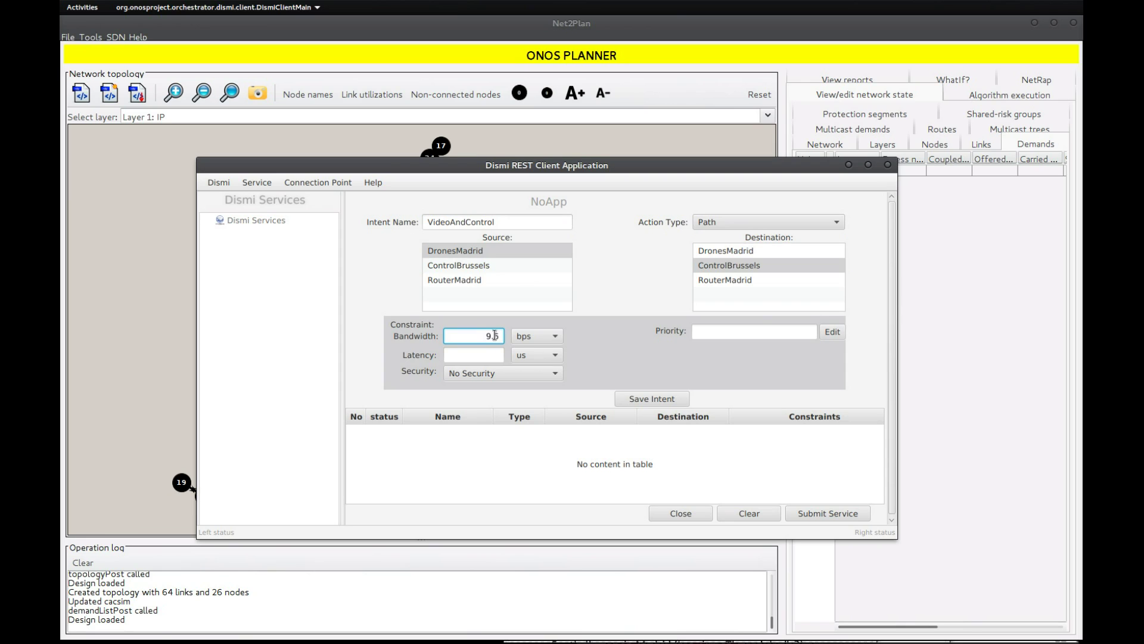
{"action": "left_click", "coordinate": [539, 338]}
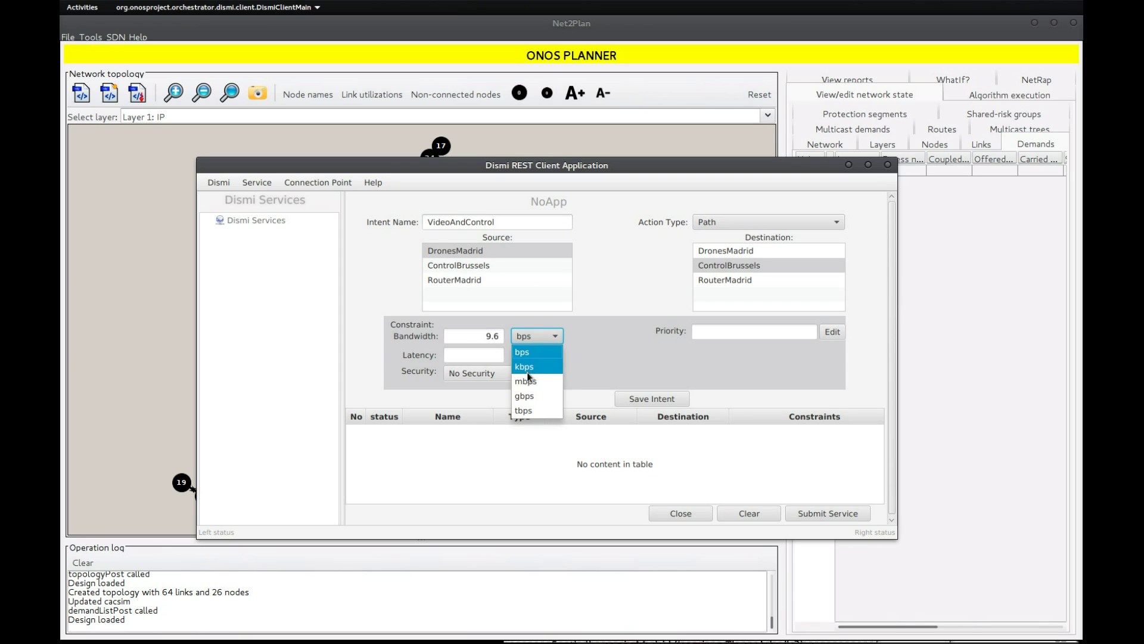
{"action": "left_click", "coordinate": [525, 396]}
{"action": "left_click", "coordinate": [475, 358]}
{"action": "type", "text": "12"}
{"action": "left_click", "coordinate": [545, 357]}
{"action": "left_click", "coordinate": [535, 384]}
- Save the VideoAndControl intent and submit the NoApp service
{"action": "left_click", "coordinate": [636, 399]}
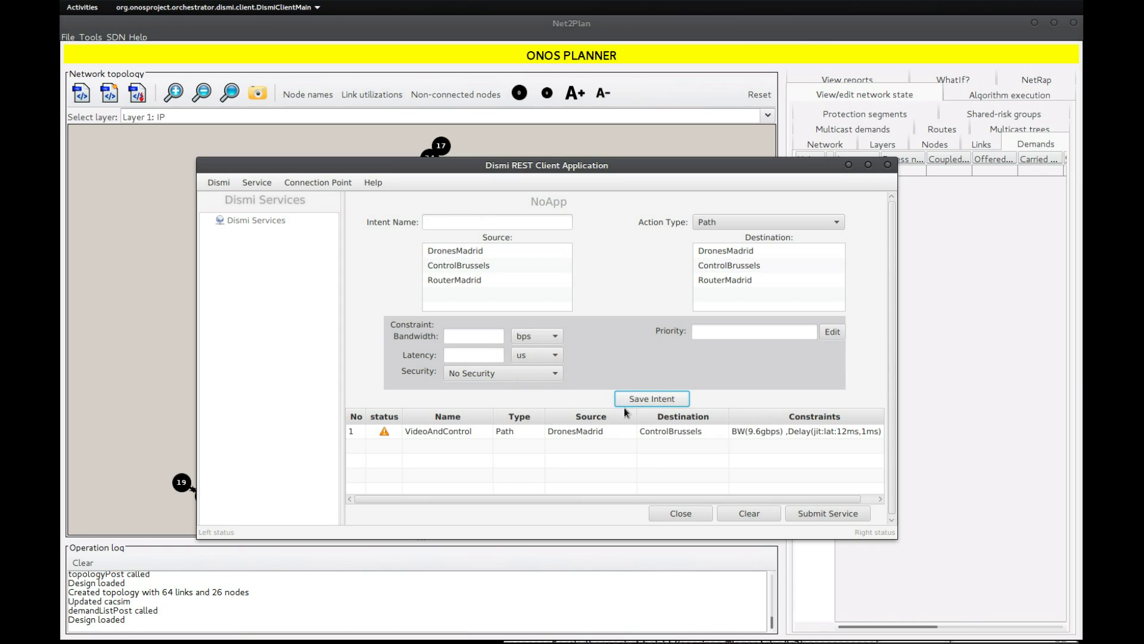
{"action": "left_click", "coordinate": [811, 514]}
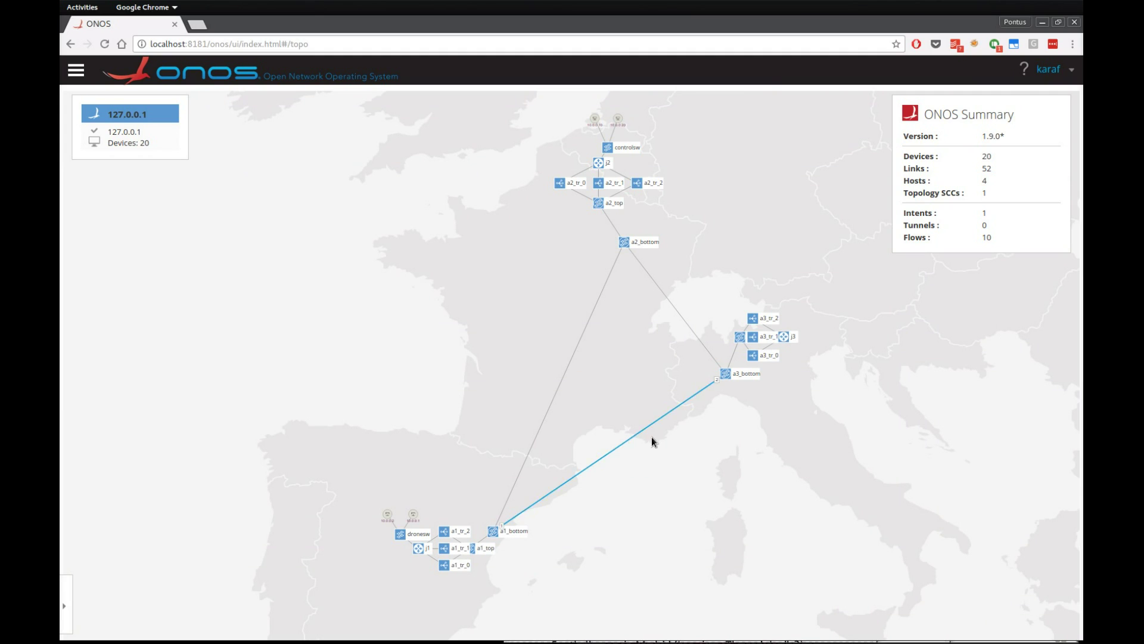
- Check the state of the Dismi path intent in the ONOS intents list and return to the topology
{"action": "left_click", "coordinate": [84, 74]}
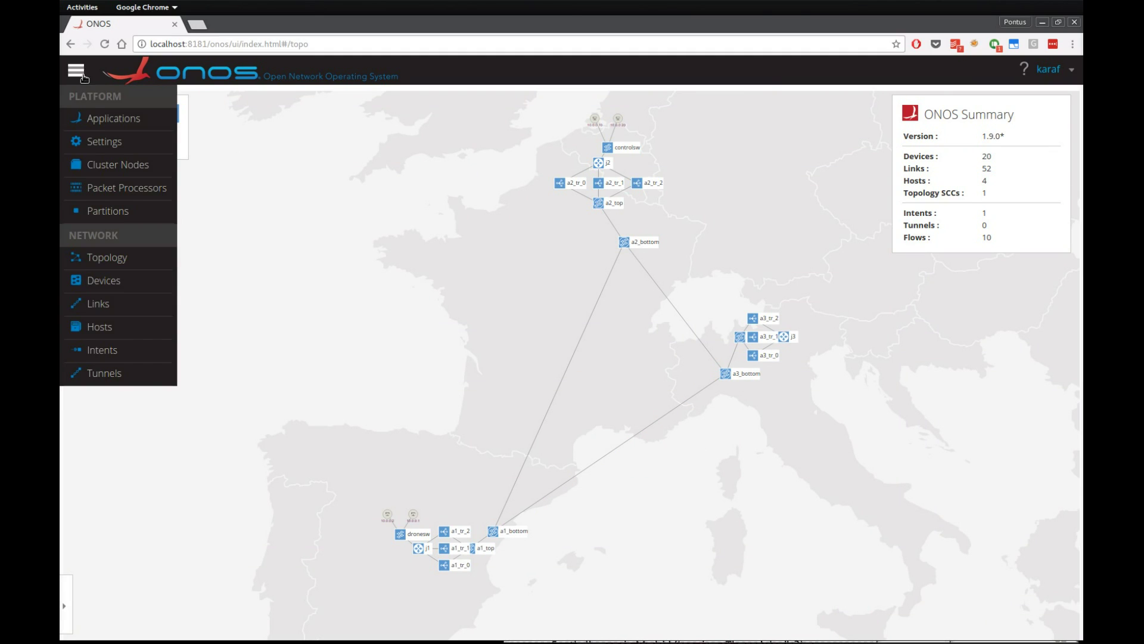
{"action": "left_click", "coordinate": [110, 352]}
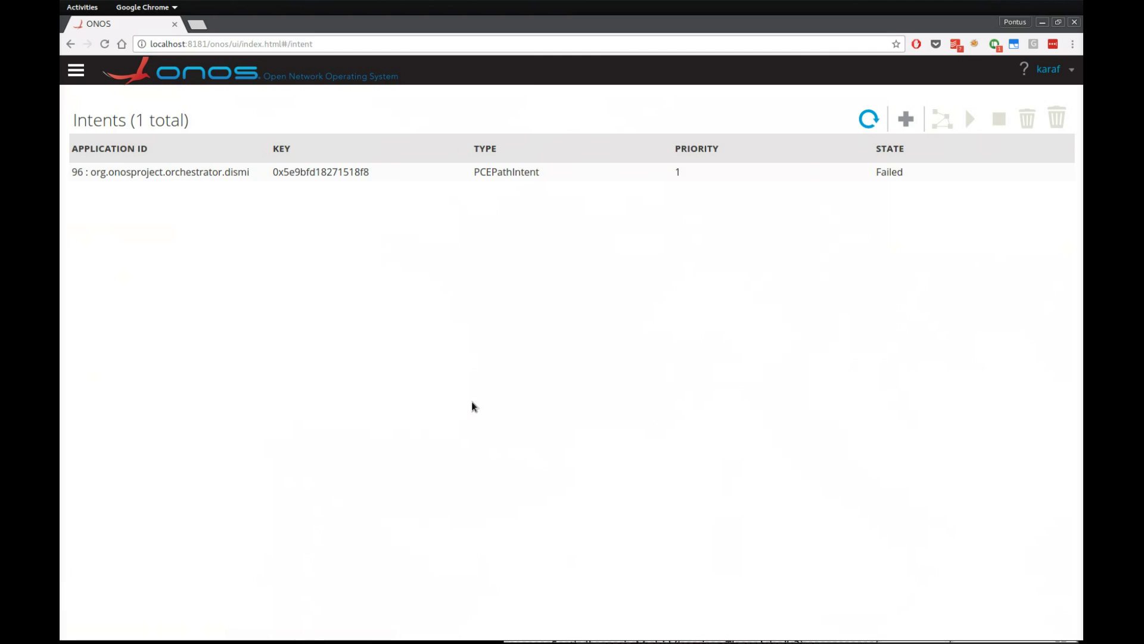
{"action": "left_click", "coordinate": [528, 177]}
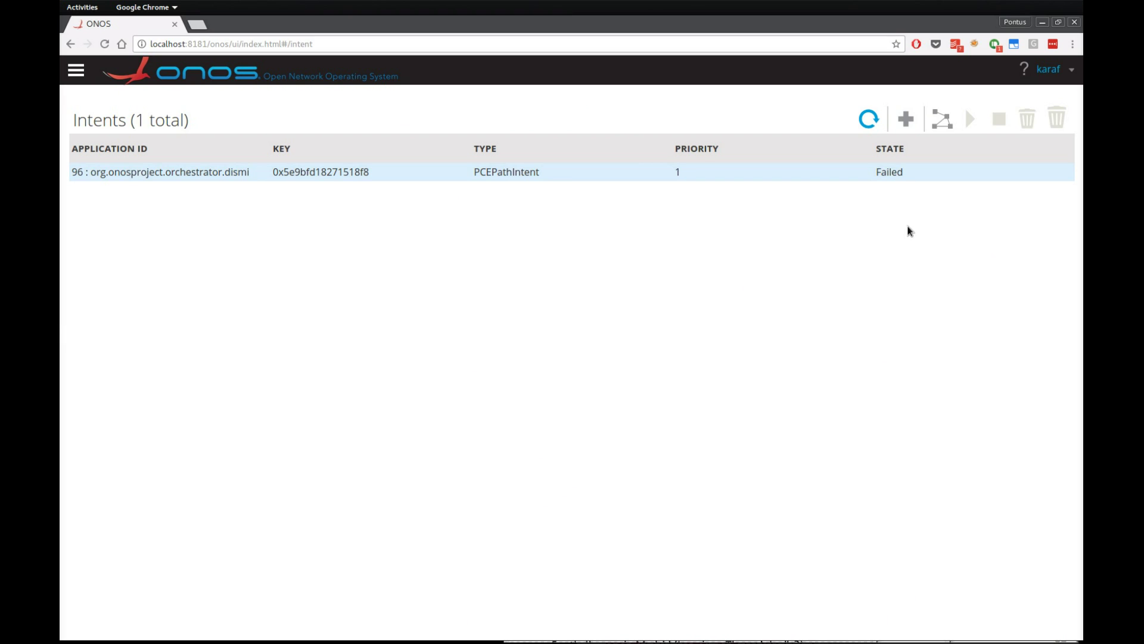
{"action": "left_click", "coordinate": [252, 282]}
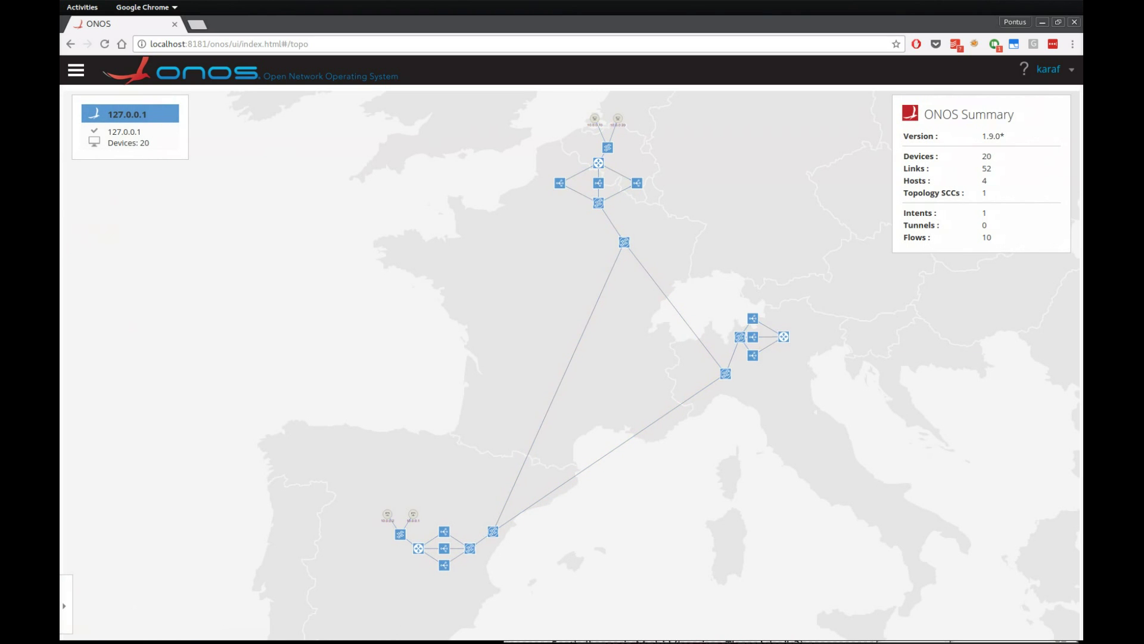
- Switch to Net2Plan and examine the IP layer demand's endpoints and offered and carried traffic
{"action": "key", "text": "alt+Tab"}
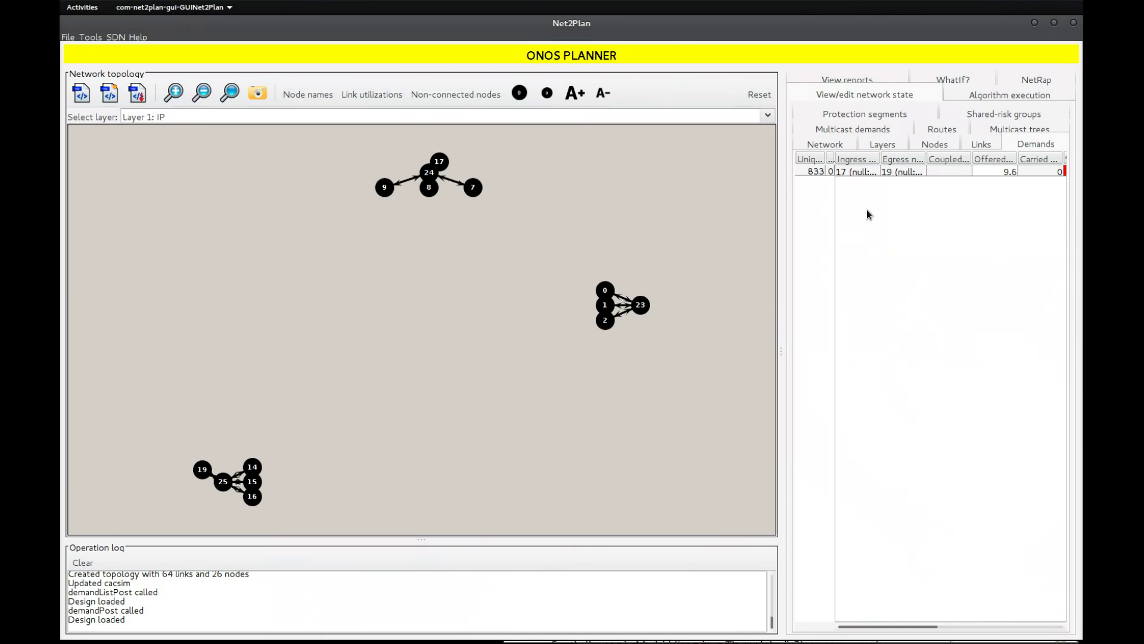
{"action": "left_click", "coordinate": [940, 172]}
{"action": "left_click_drag", "start_coordinate": [913, 629], "coordinate": [873, 620]}
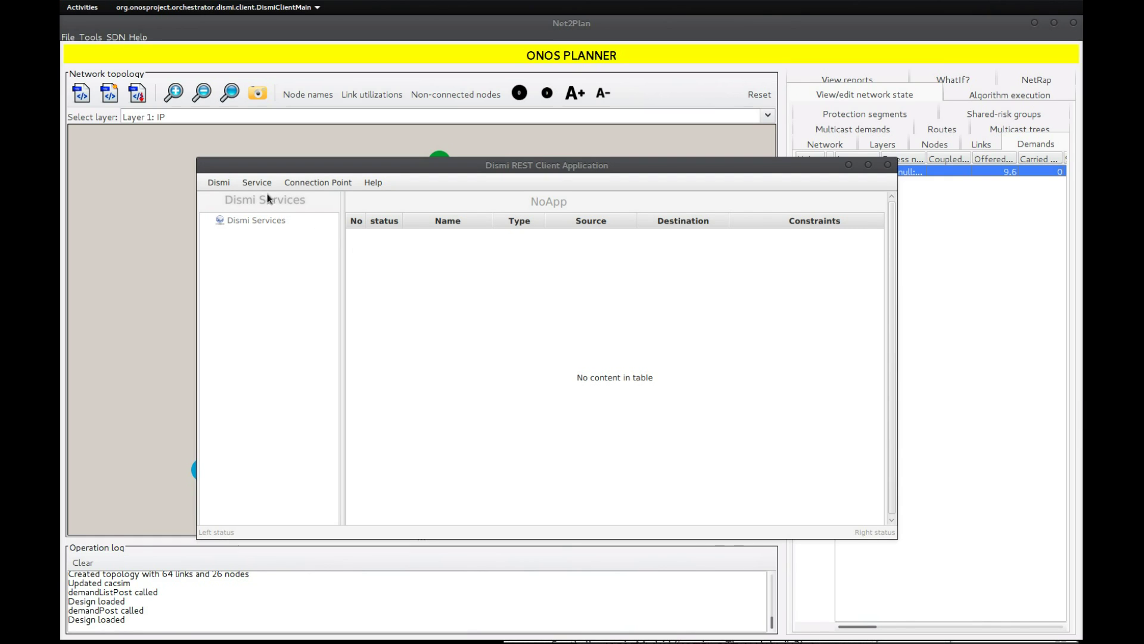
- Create a new service named appcentric in the Dismi client
{"action": "left_click", "coordinate": [256, 182]}
{"action": "left_click", "coordinate": [261, 197]}
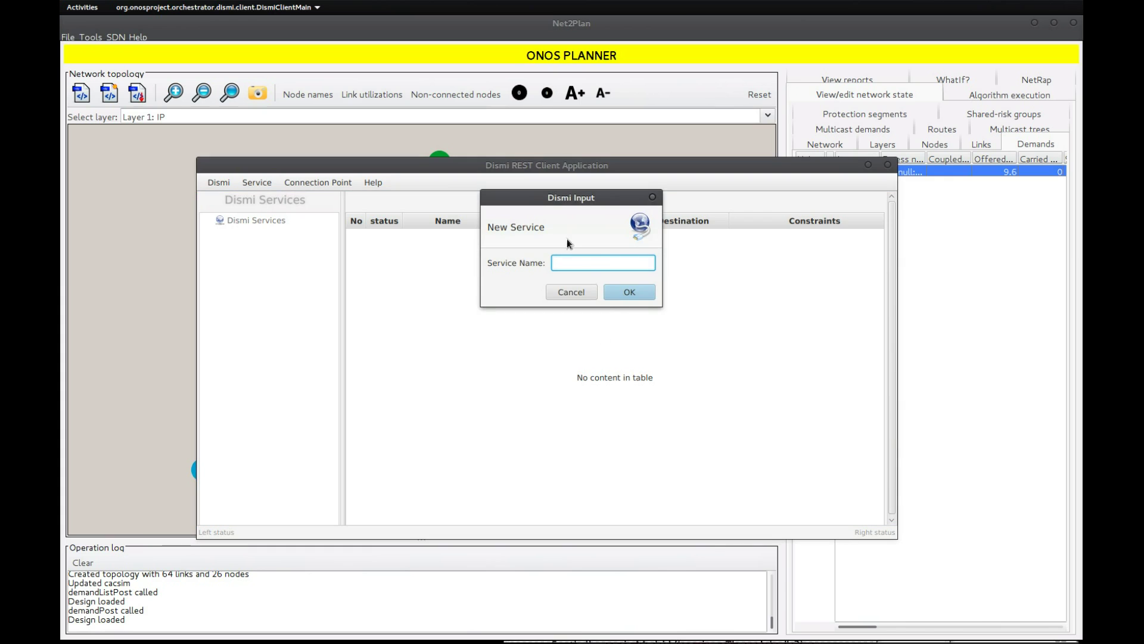
{"action": "type", "text": "appcentric"}
{"action": "left_click", "coordinate": [630, 291]}
- Name the path intent Video, with DronesMadrid as source and ControlBrussels as destination
{"action": "left_click", "coordinate": [494, 217]}
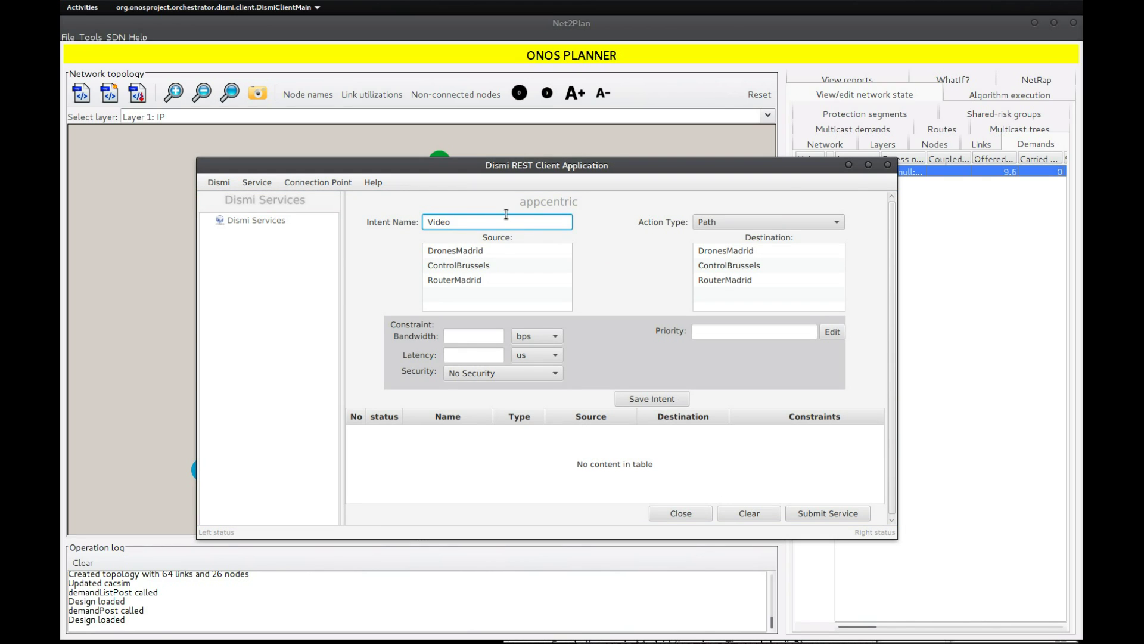
{"action": "left_click", "coordinate": [513, 251]}
{"action": "left_click", "coordinate": [711, 265]}
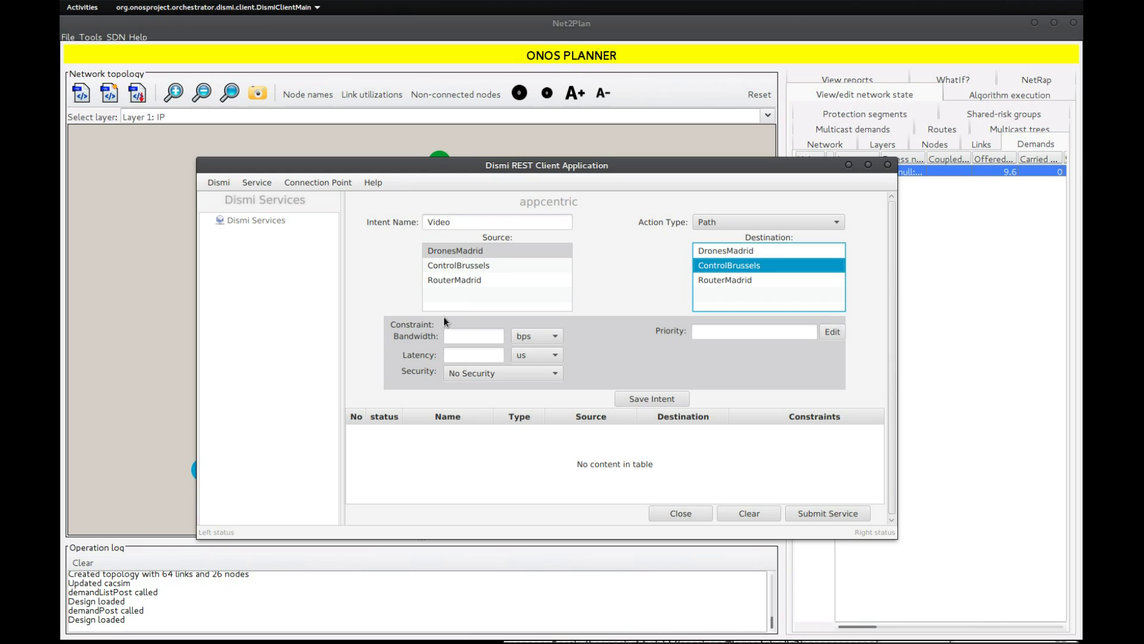
- Constrain the Video intent to a bandwidth of 9.5 gbps and a latency of 50 ms, and save it
{"action": "left_click", "coordinate": [490, 336]}
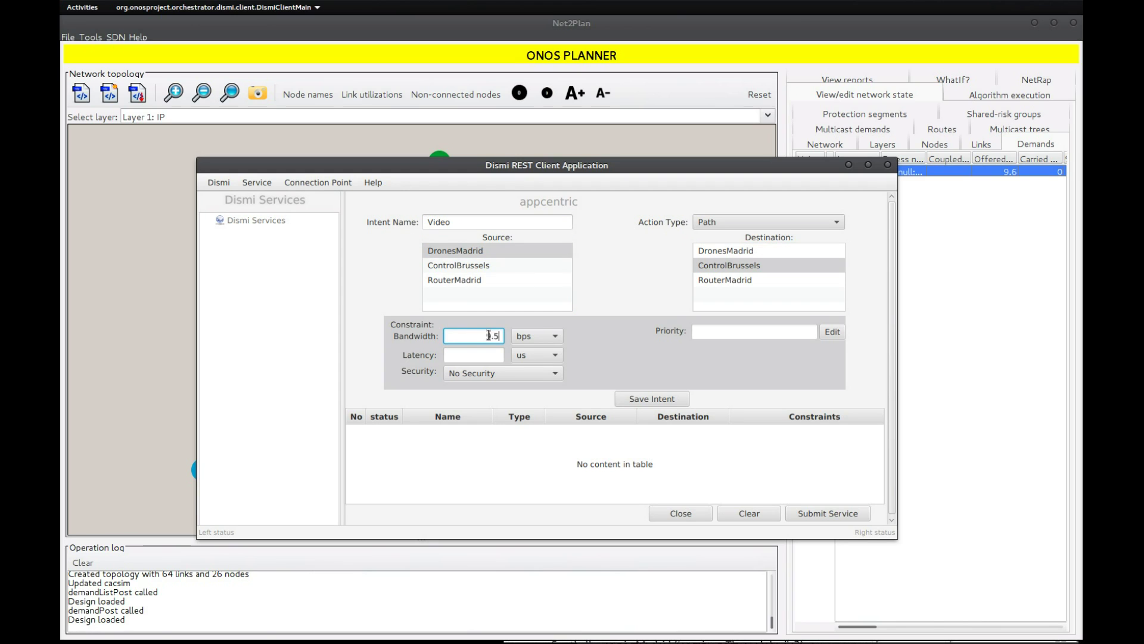
{"action": "left_click", "coordinate": [539, 337]}
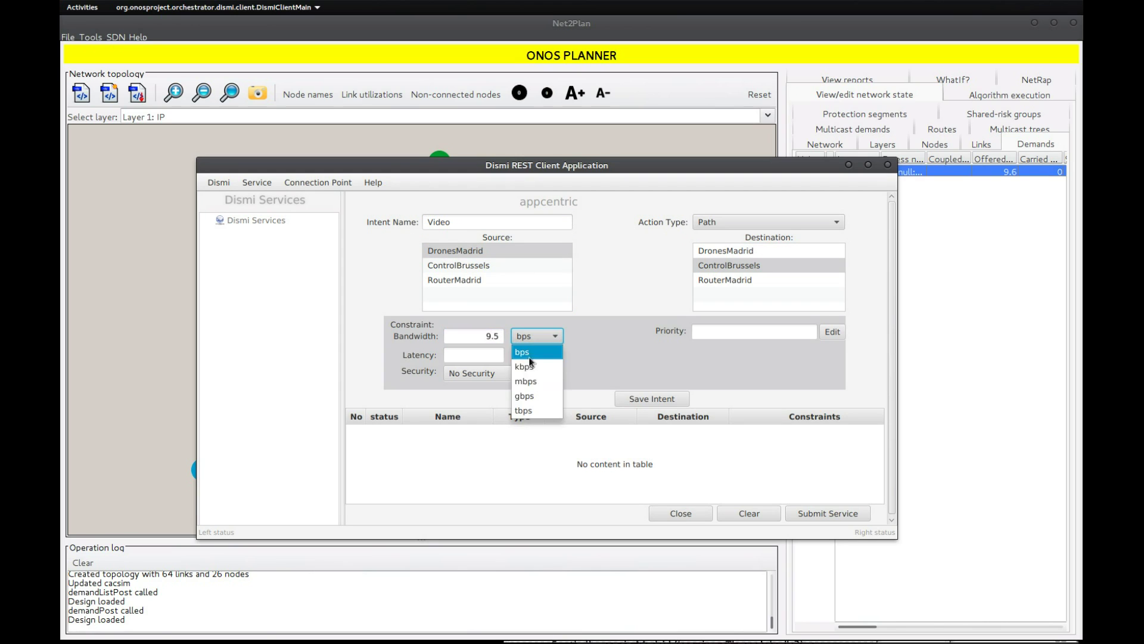
{"action": "left_click", "coordinate": [518, 394]}
{"action": "left_click", "coordinate": [486, 354]}
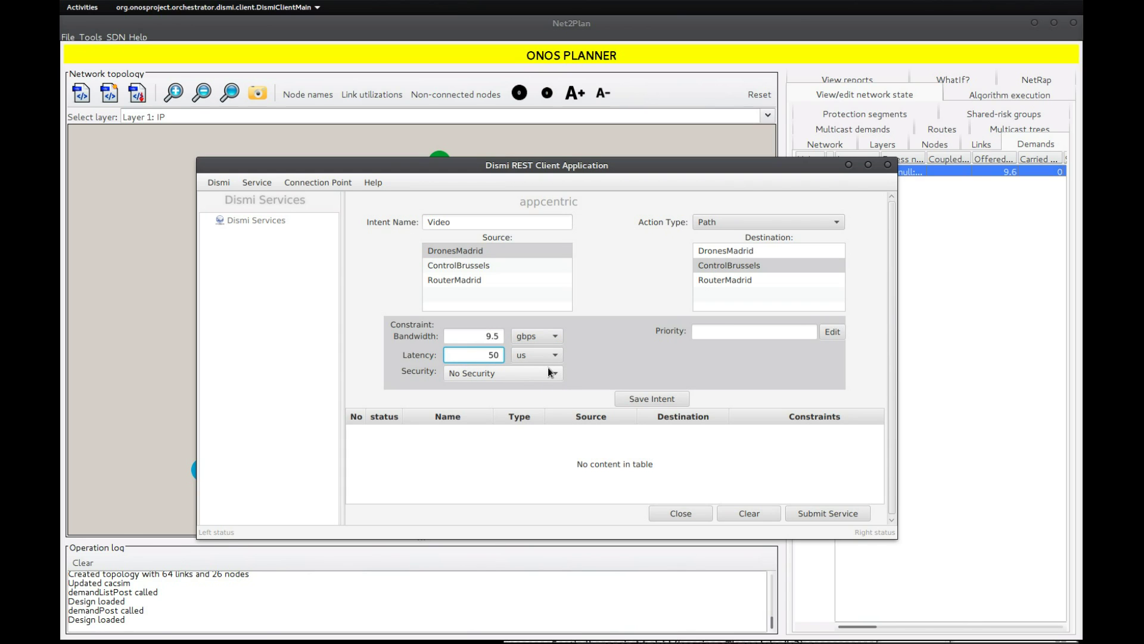
{"action": "left_click", "coordinate": [541, 360]}
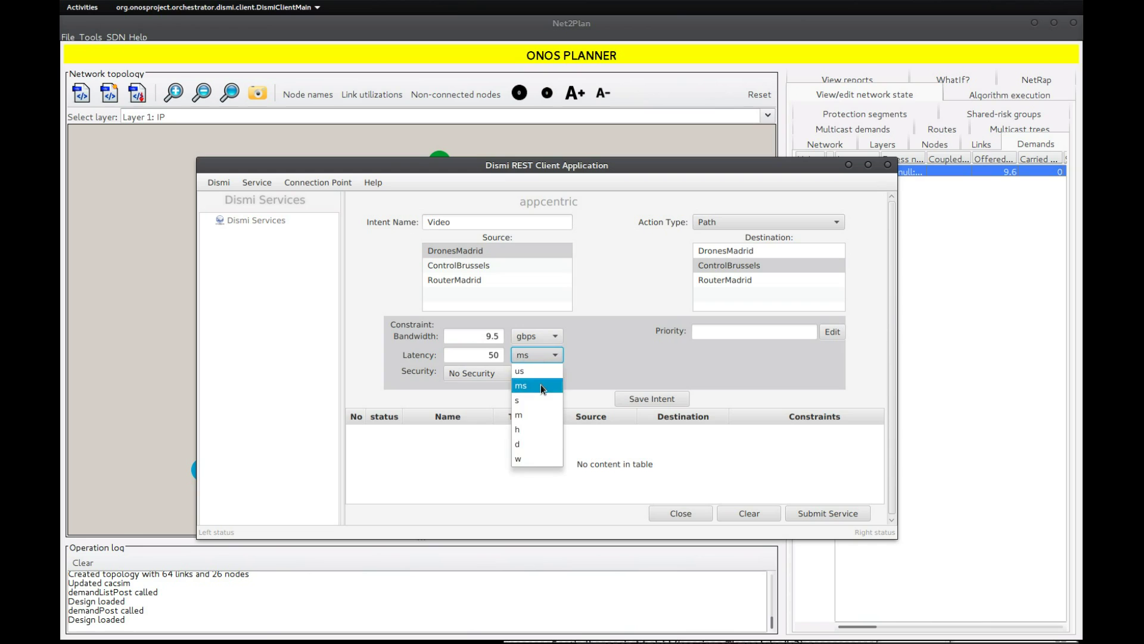
{"action": "left_click", "coordinate": [542, 385]}
{"action": "left_click", "coordinate": [656, 397]}
- Name a second path intent Control, with DronesMadrid as source and ControlBrussels as destination
{"action": "left_click", "coordinate": [553, 224]}
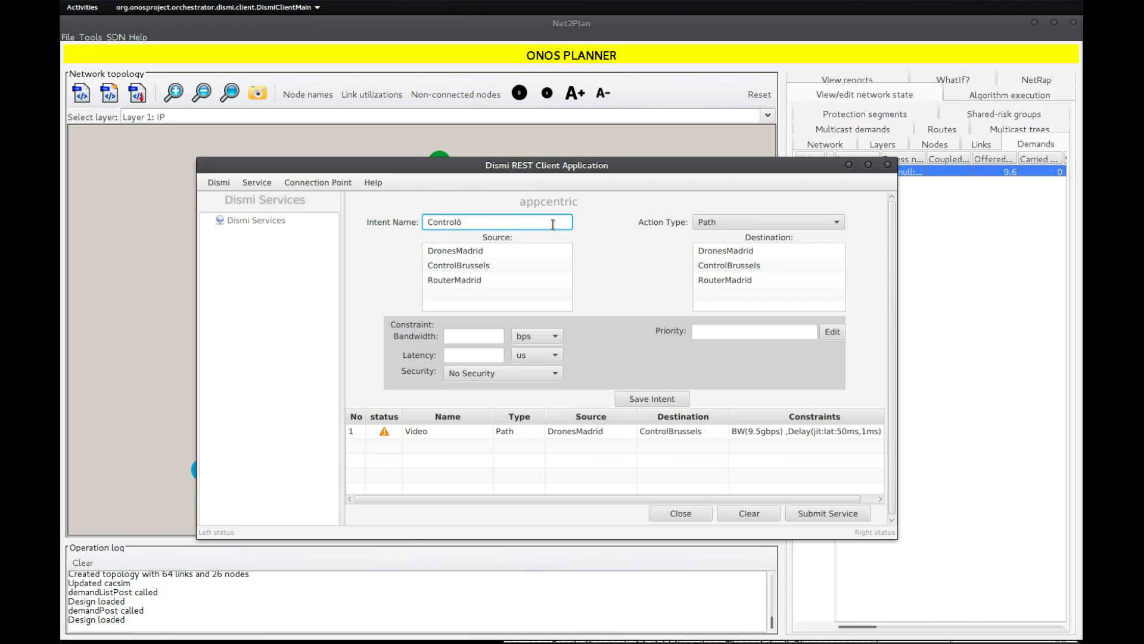
{"action": "left_click", "coordinate": [540, 250]}
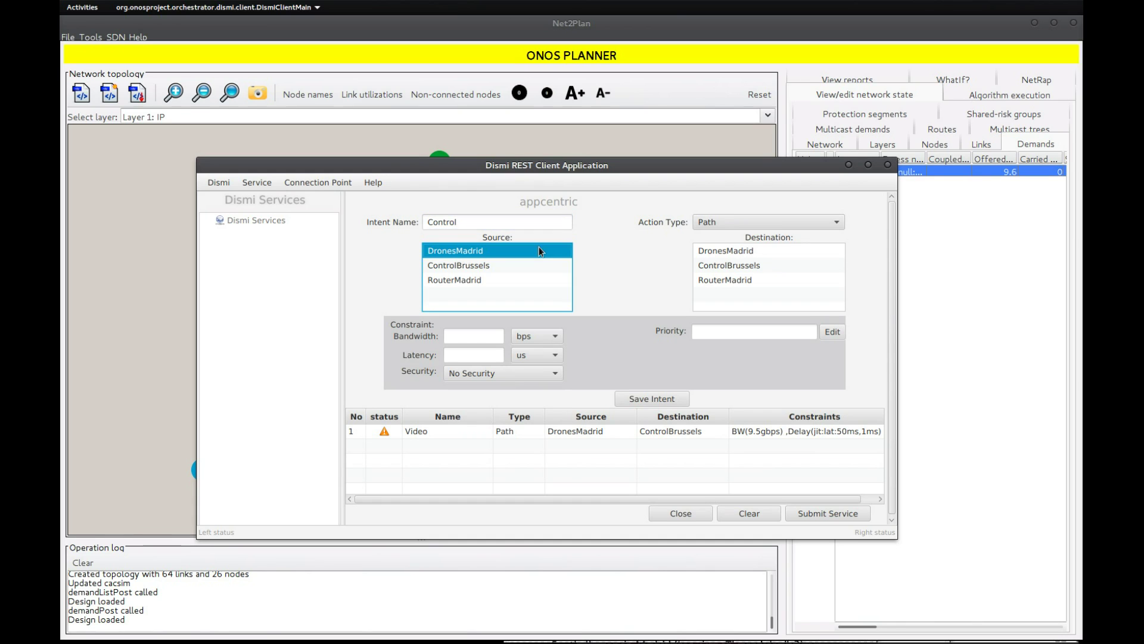
{"action": "left_click", "coordinate": [713, 267]}
- Constrain the Control intent to a bandwidth of 0.1 gbps and a latency of 12 ms
{"action": "left_click", "coordinate": [500, 335]}
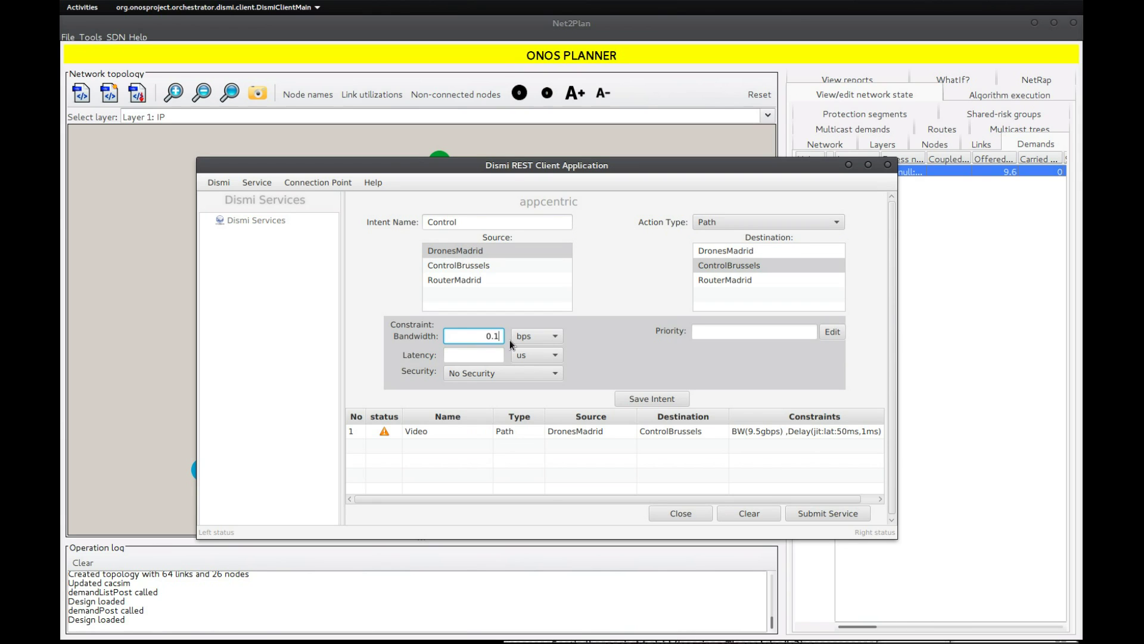
{"action": "left_click", "coordinate": [538, 337]}
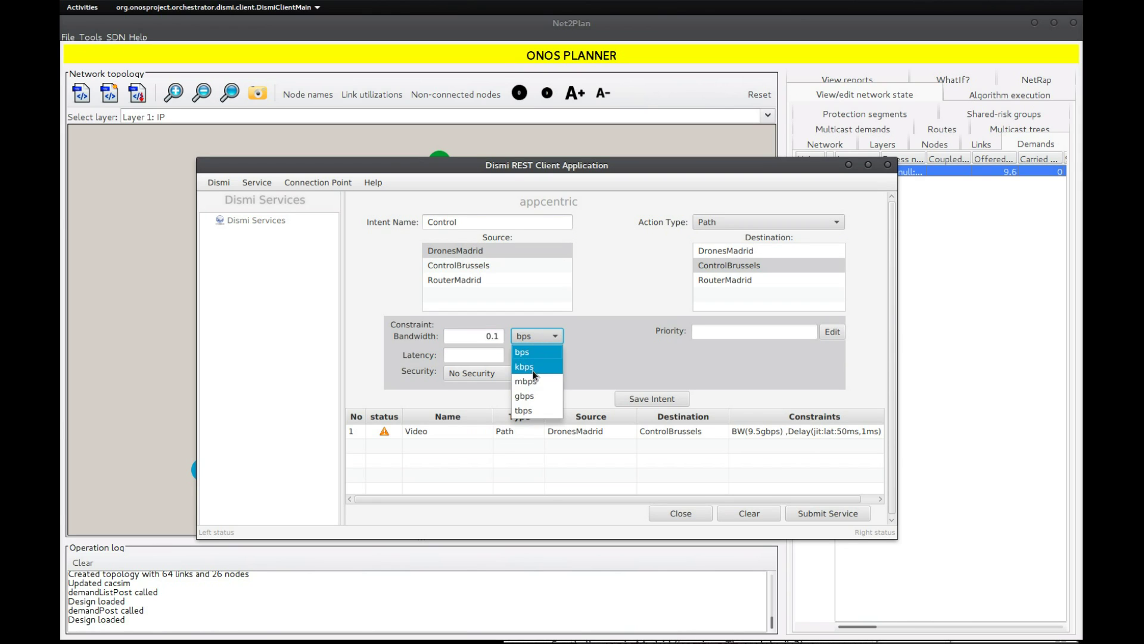
{"action": "left_click", "coordinate": [524, 396]}
{"action": "key", "text": "Tab"}
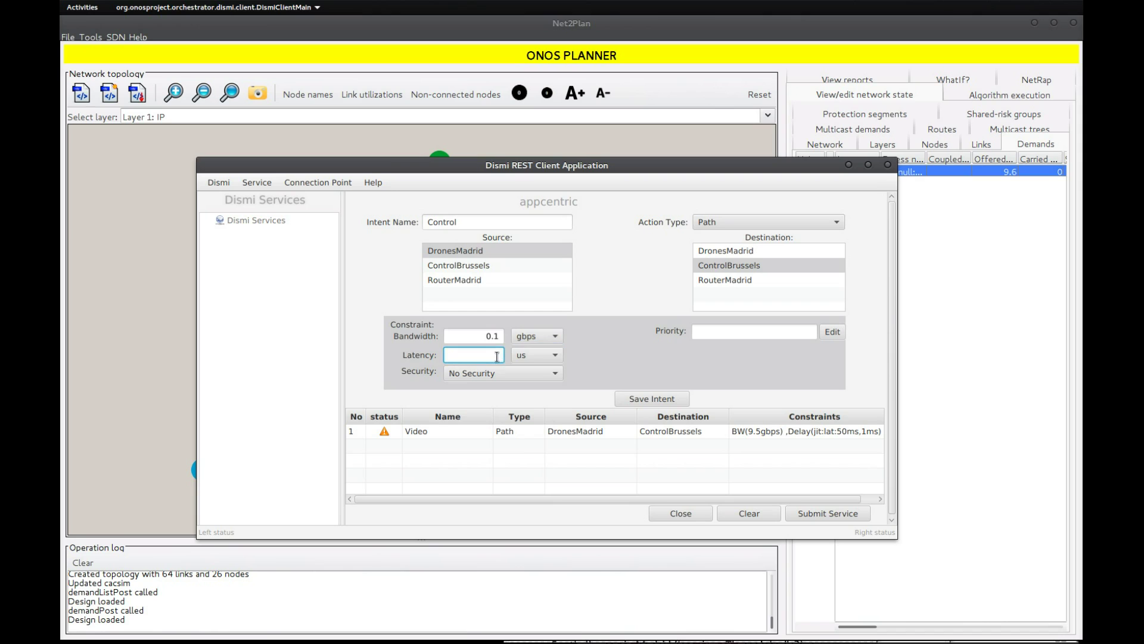
{"action": "left_click", "coordinate": [555, 356]}
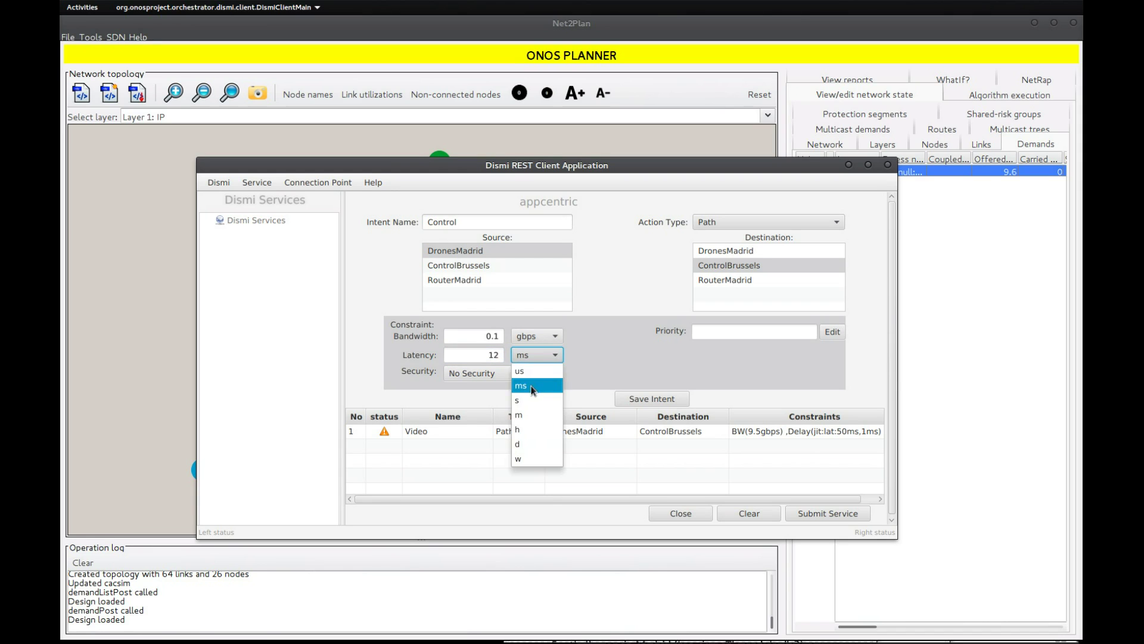
{"action": "left_click", "coordinate": [531, 388]}
- Save the Control intent and submit the appcentric service
{"action": "left_click", "coordinate": [631, 399]}
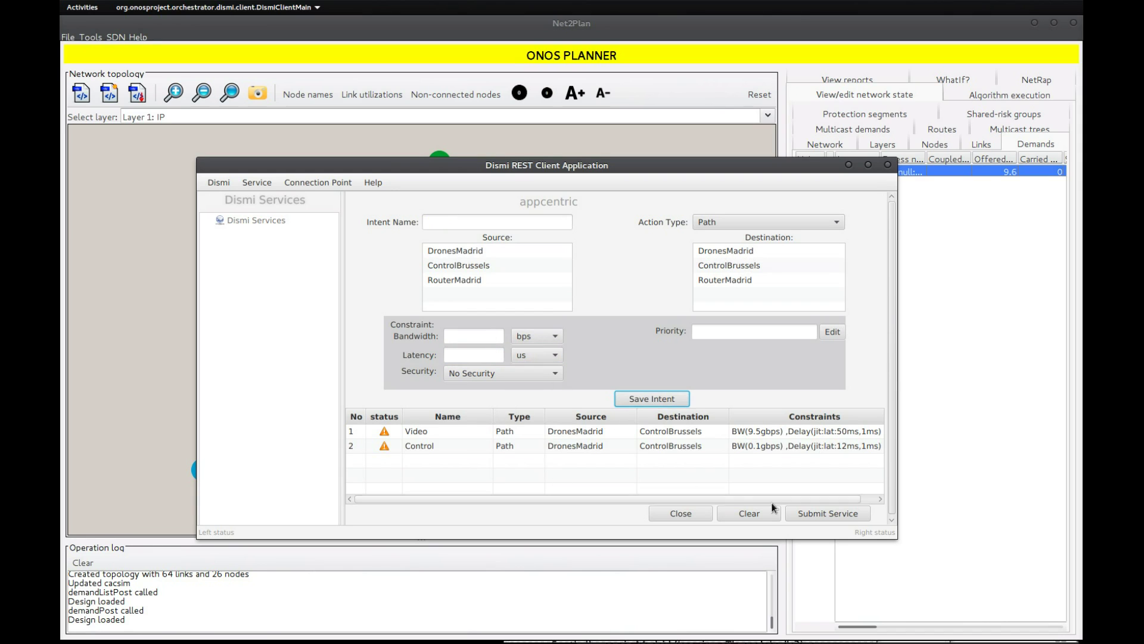
{"action": "left_click", "coordinate": [812, 516]}
- Switch to Net2Plan and display the Layer 0: WDM topology with its demands
{"action": "left_click", "coordinate": [573, 119]}
{"action": "left_click", "coordinate": [571, 122]}
{"action": "left_click", "coordinate": [571, 122]}
{"action": "left_click", "coordinate": [548, 133]}
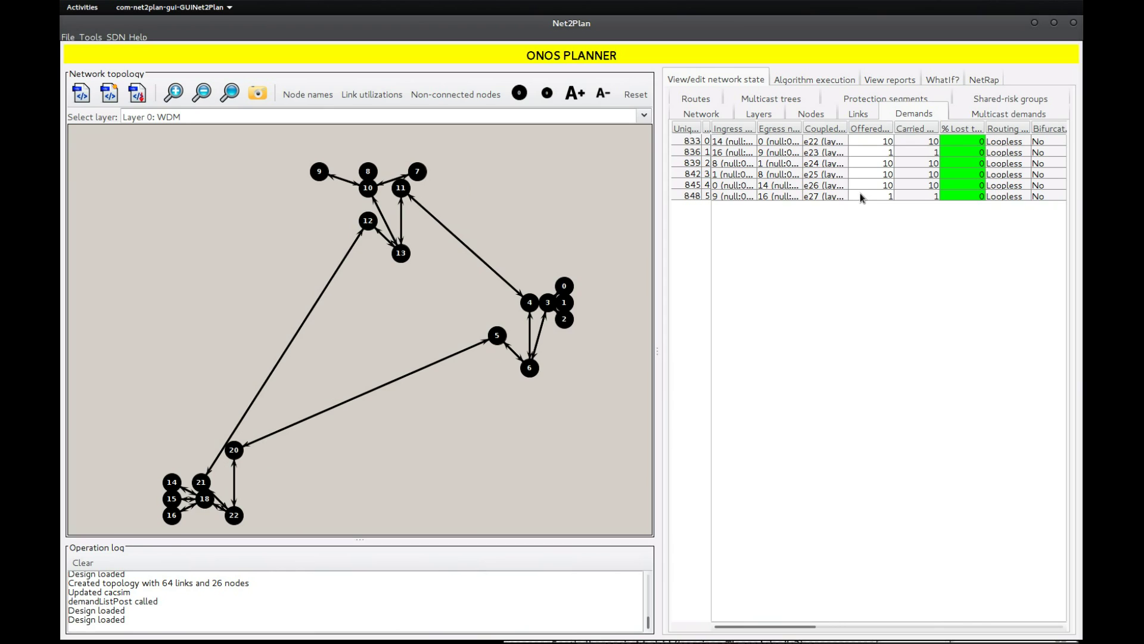
- Examine the optical routes of the WDM demands between nodes 9 and 16, 0 and 14, and 1 and 8
{"action": "left_click", "coordinate": [860, 153]}
{"action": "left_click", "coordinate": [861, 196]}
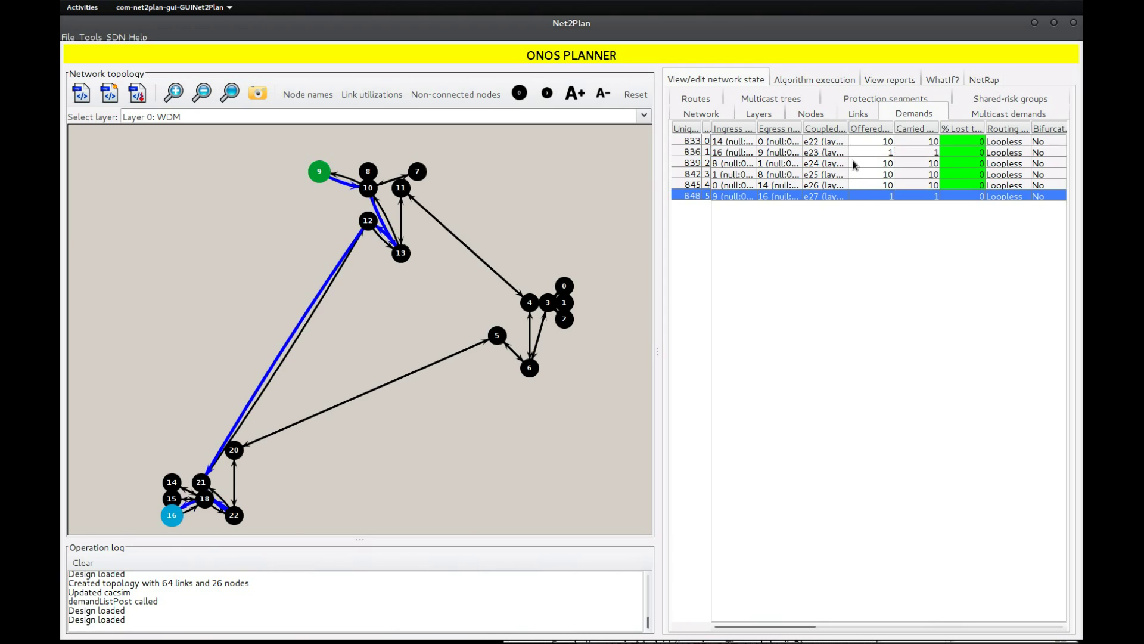
{"action": "left_click", "coordinate": [853, 156]}
{"action": "left_click", "coordinate": [861, 196]}
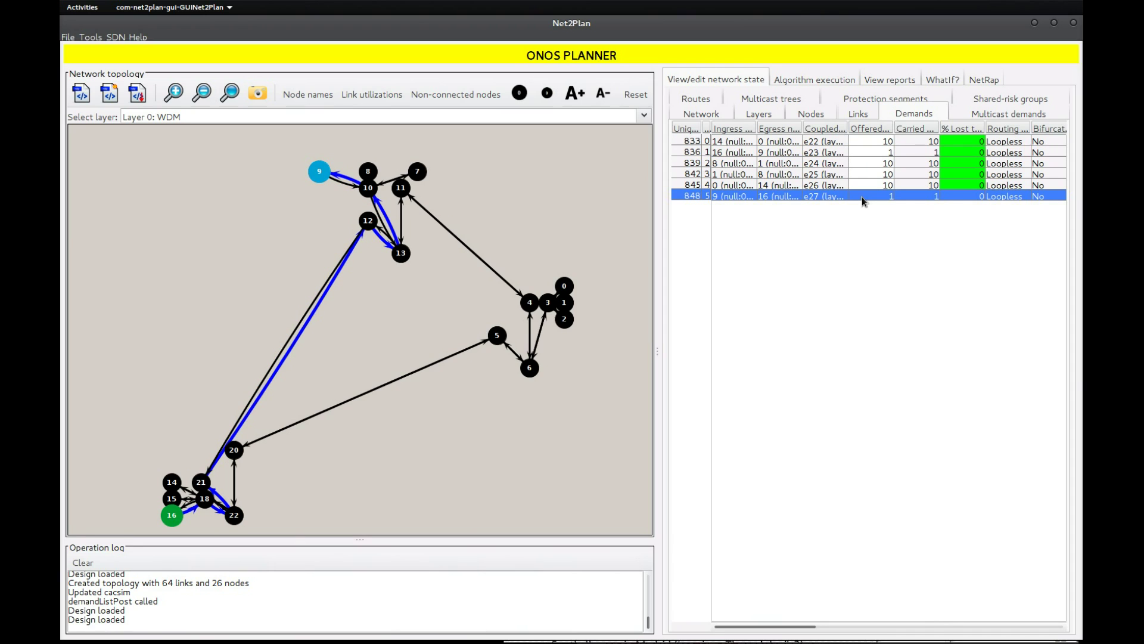
{"action": "left_click", "coordinate": [880, 154]}
{"action": "left_click_drag", "start_coordinate": [821, 629], "coordinate": [795, 621]}
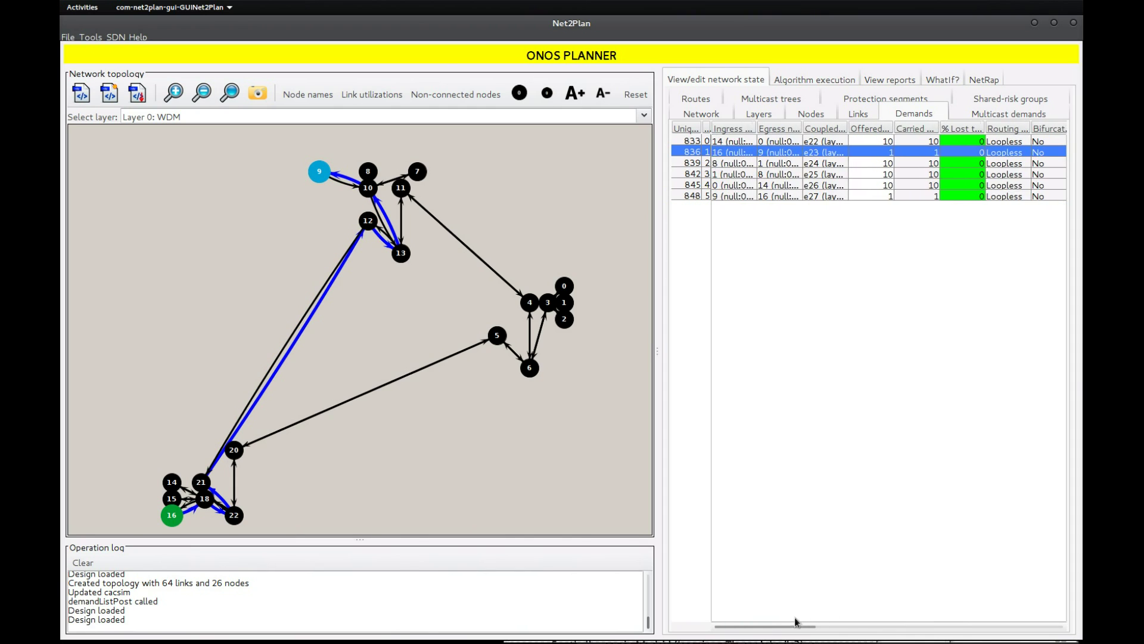
{"action": "left_click", "coordinate": [880, 185]}
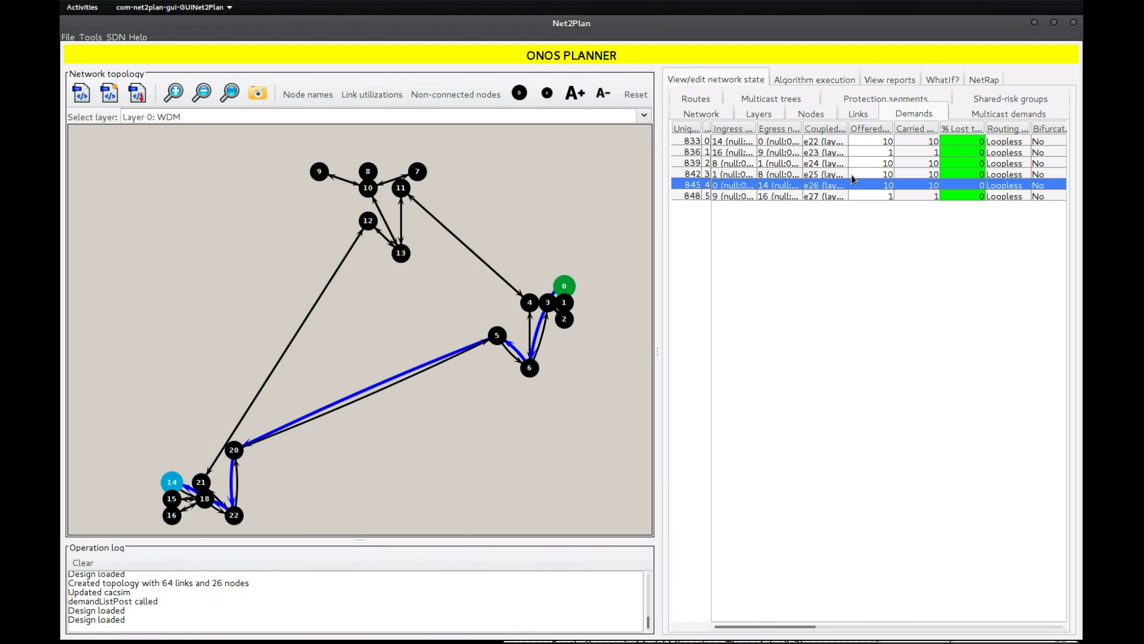
{"action": "left_click", "coordinate": [850, 175]}
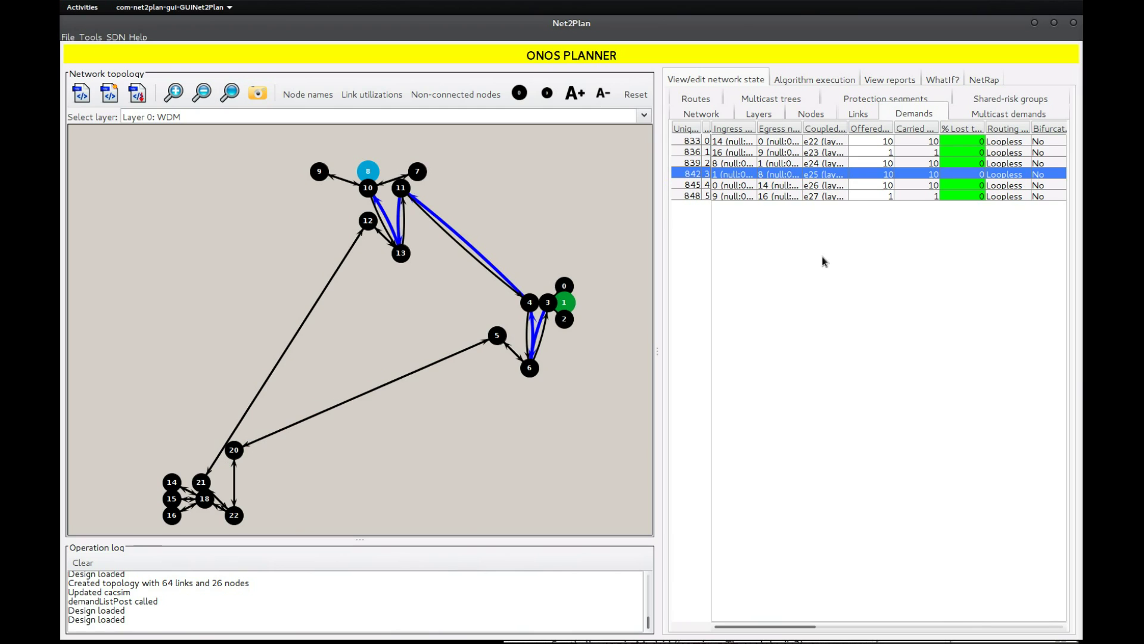
- Display Layer 1: IP and examine the routes of the demands offering 0.1 and 9.5
{"action": "left_click", "coordinate": [539, 118]}
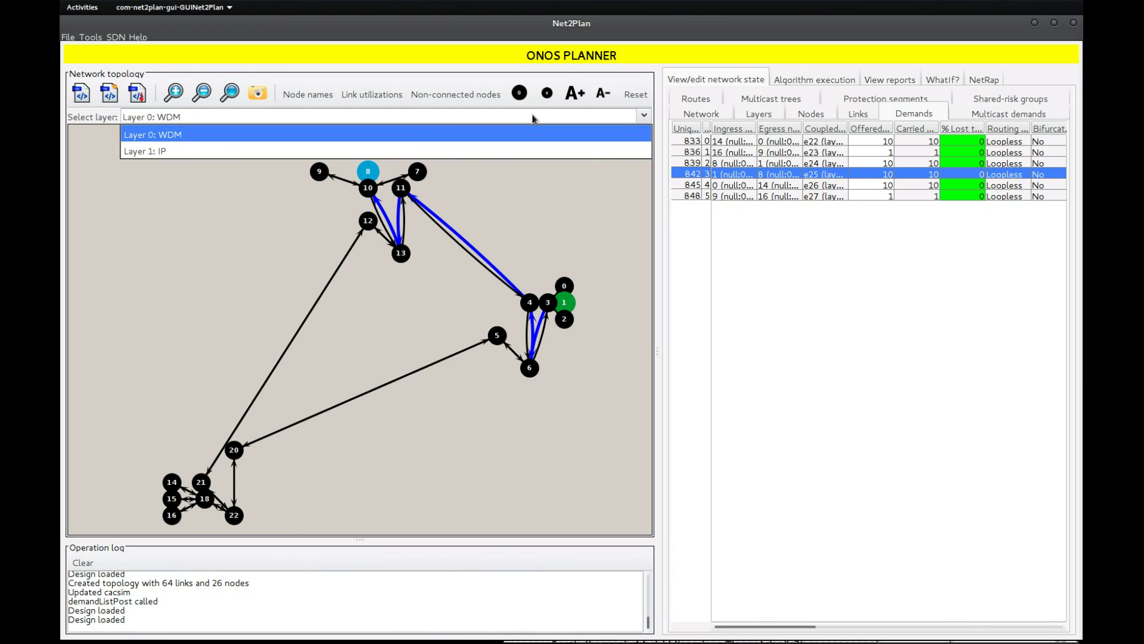
{"action": "left_click", "coordinate": [502, 153]}
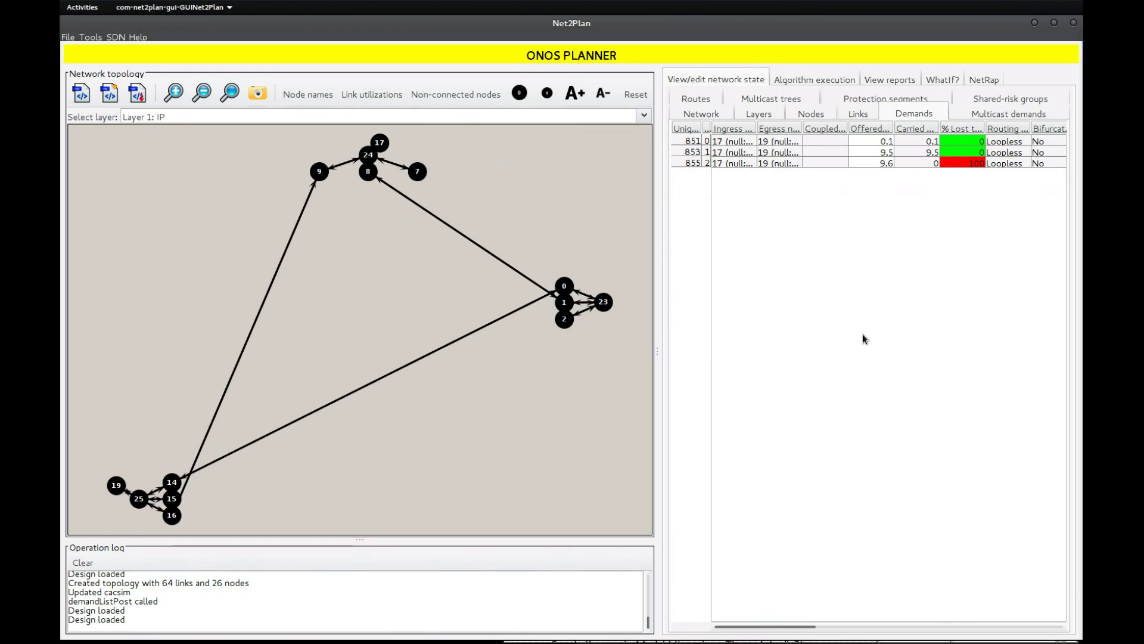
{"action": "left_click", "coordinate": [885, 143]}
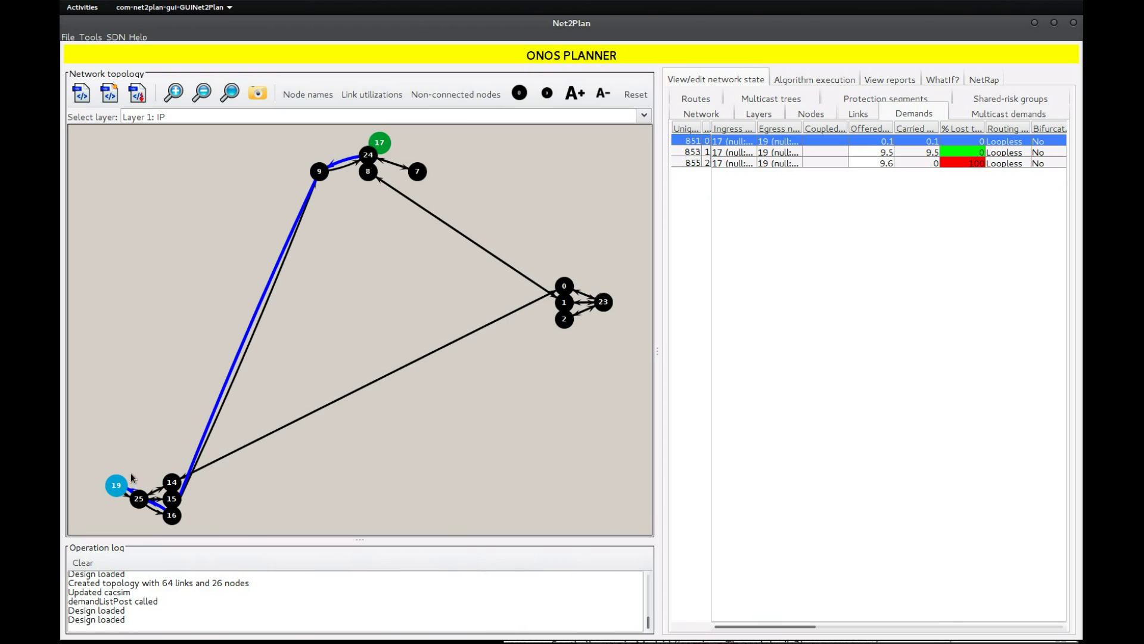
{"action": "left_click", "coordinate": [880, 151]}
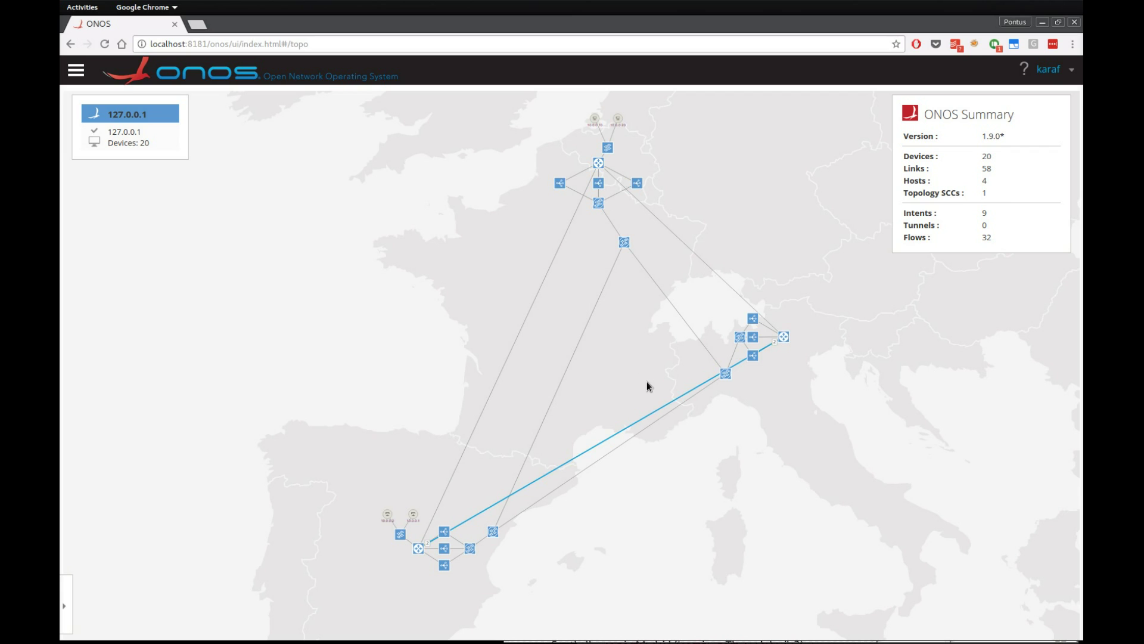
- Examine the ONOS topology in the separated layer view and return to the flat map
{"action": "key", "text": "z"}
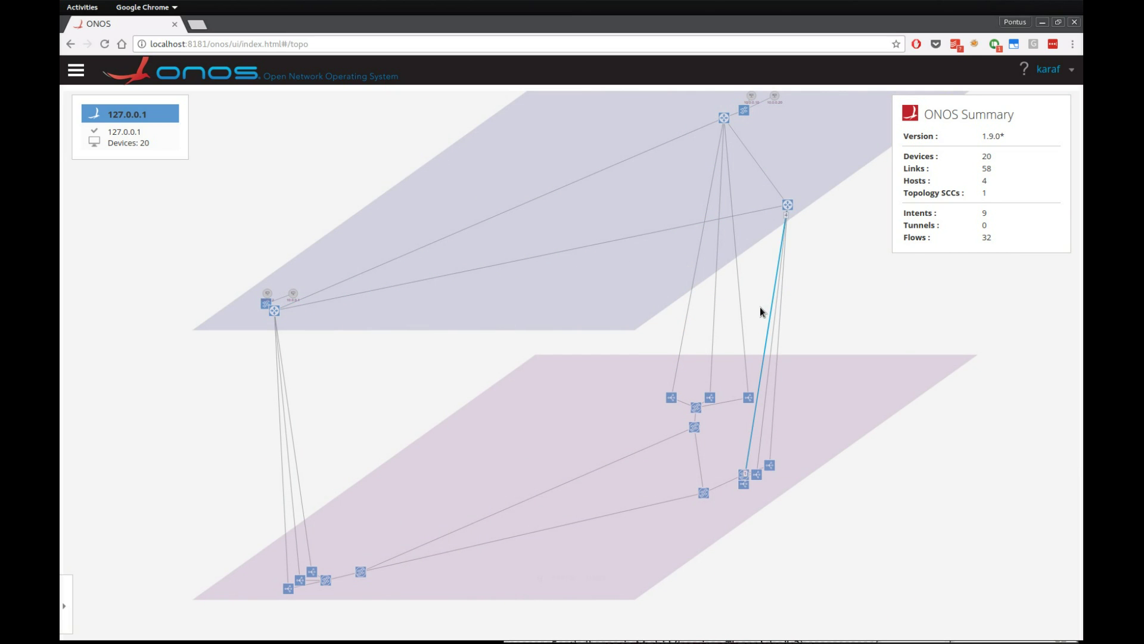
{"action": "key", "text": "o"}
- Examine the states of the three Dismi intents in the ONOS intents list
{"action": "left_click", "coordinate": [75, 70]}
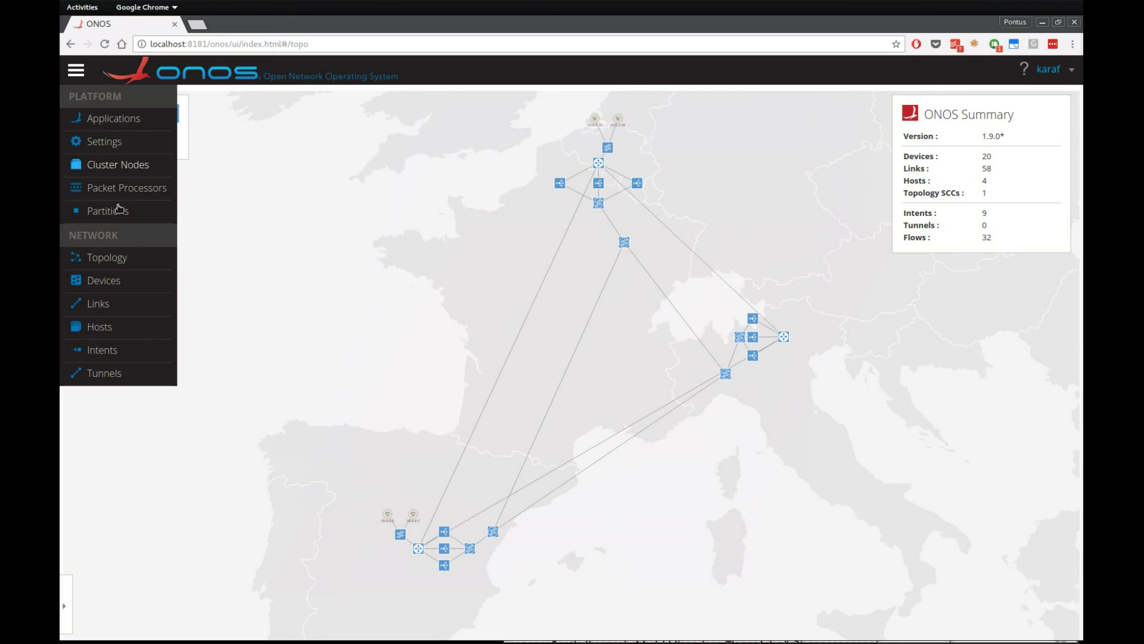
{"action": "left_click", "coordinate": [125, 350]}
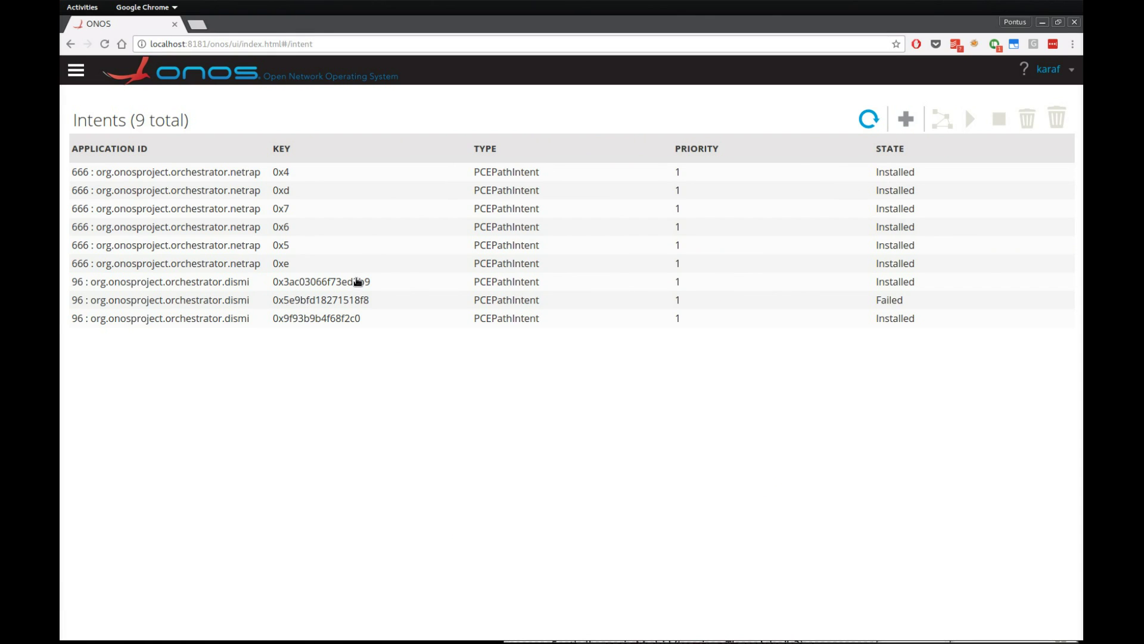
{"action": "left_click", "coordinate": [358, 282]}
{"action": "left_click", "coordinate": [370, 301]}
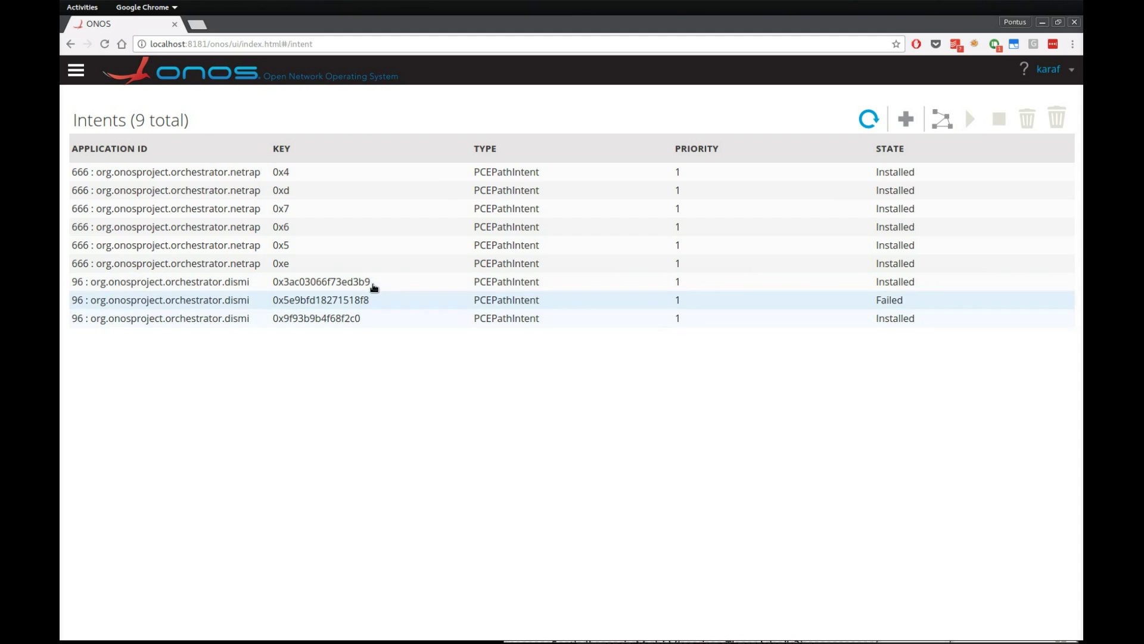
{"action": "left_click", "coordinate": [764, 286]}
{"action": "left_click", "coordinate": [767, 317]}
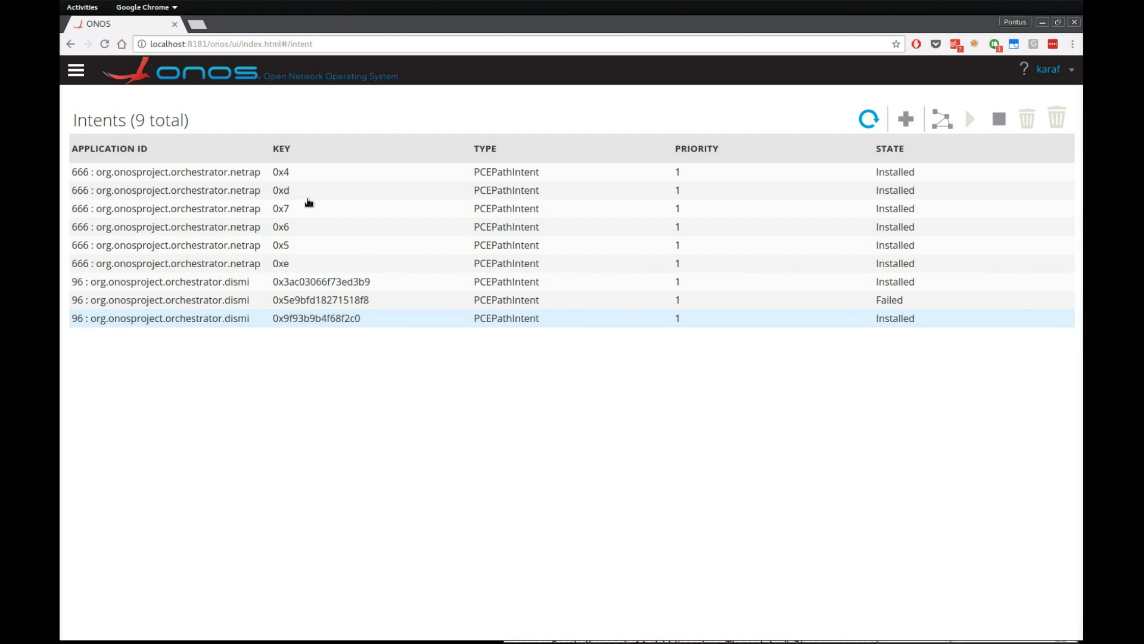
- Display the path of the netrap intent with key 0x4 on the ONOS topology map
{"action": "left_click", "coordinate": [308, 195]}
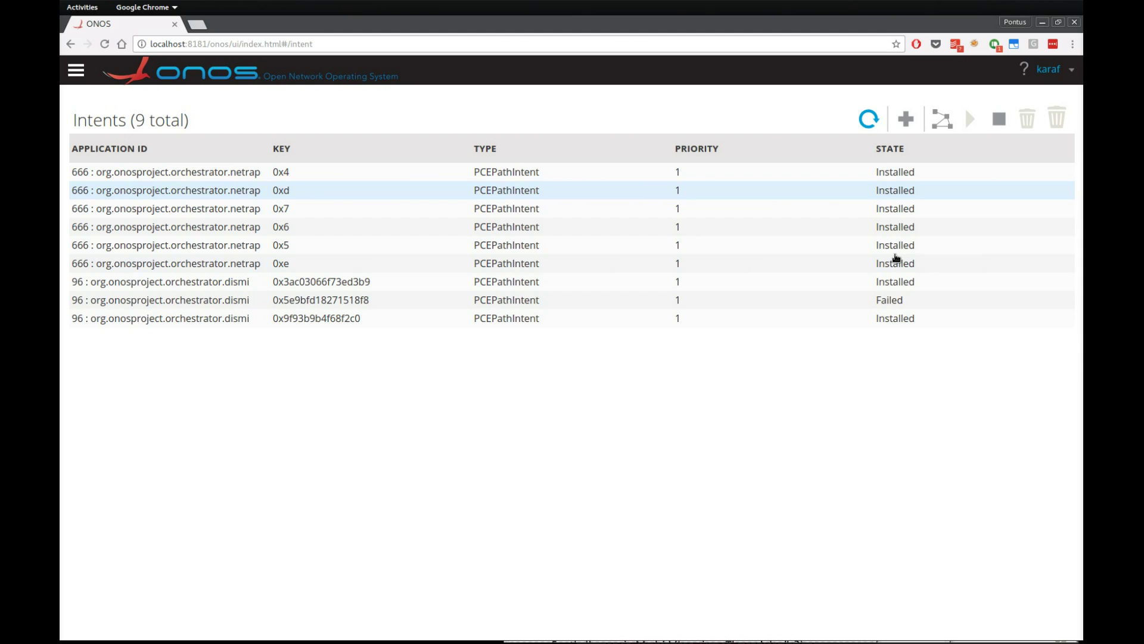
{"action": "left_click", "coordinate": [897, 194]}
{"action": "left_click", "coordinate": [897, 191]}
{"action": "left_click", "coordinate": [904, 177]}
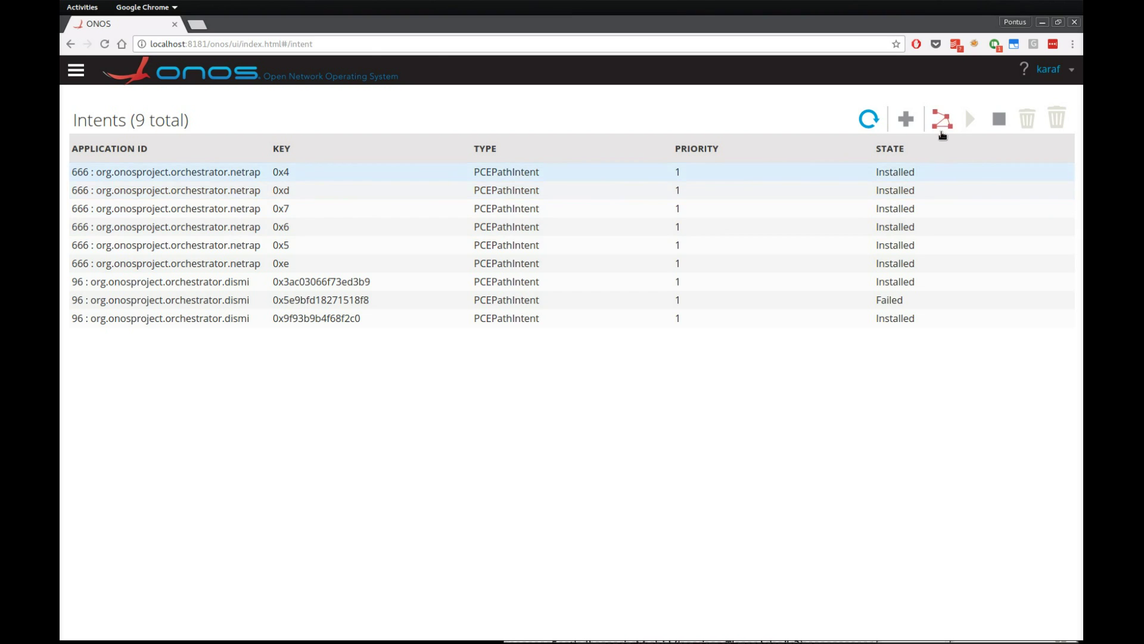
{"action": "left_click", "coordinate": [942, 122]}
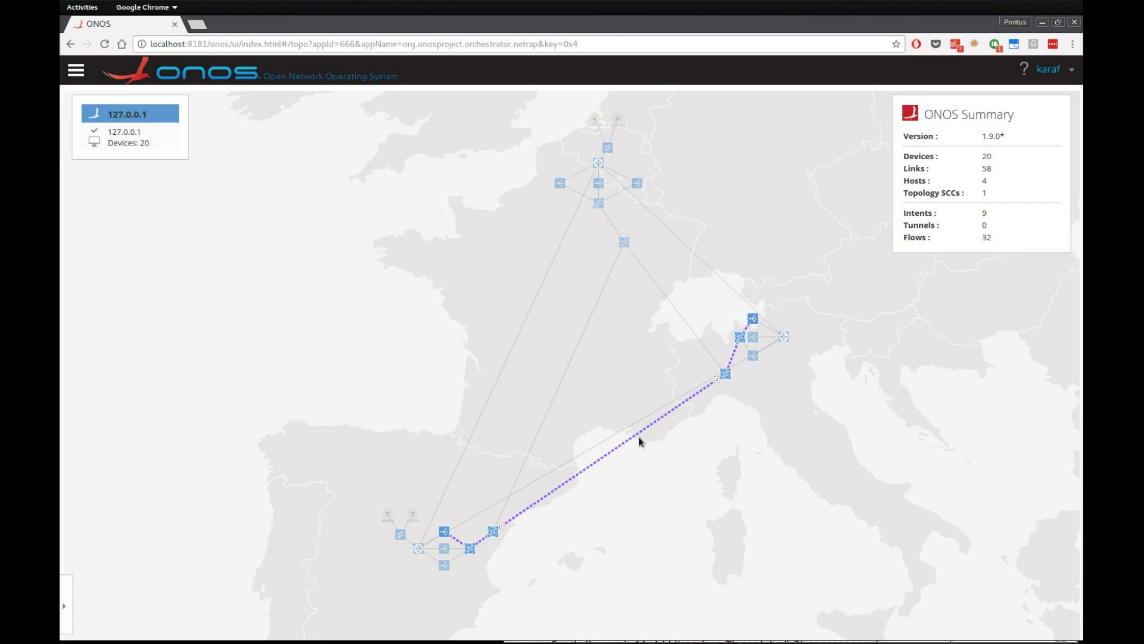
- Return to the intents list and display the path of netrap intent 0x6 on the topology map
{"action": "left_click", "coordinate": [75, 70]}
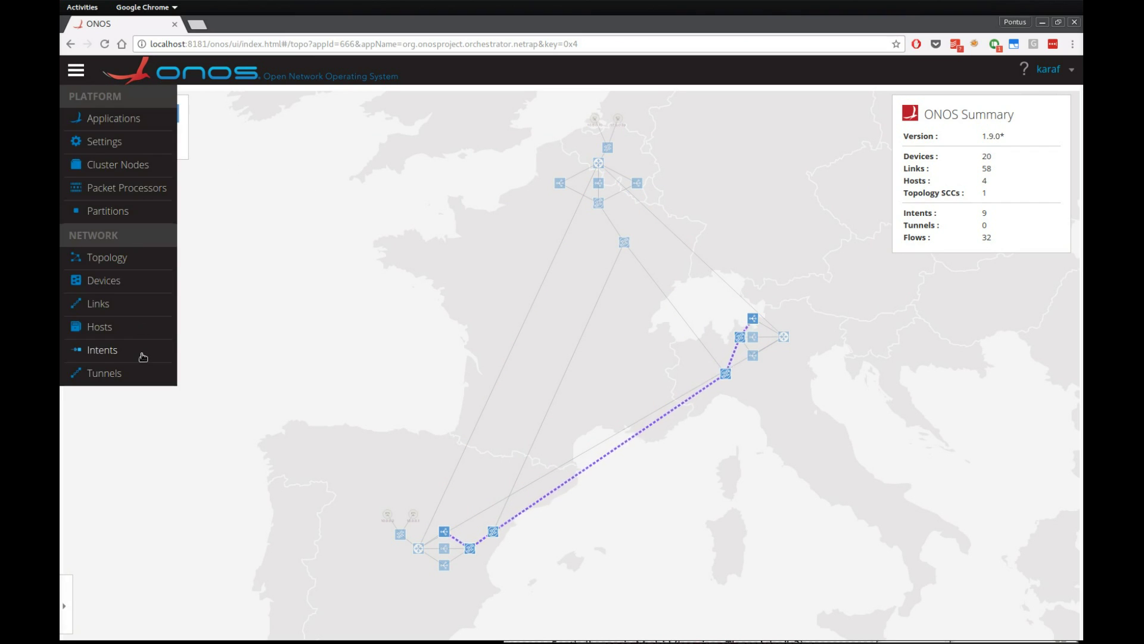
{"action": "left_click", "coordinate": [103, 350]}
{"action": "left_click", "coordinate": [777, 228]}
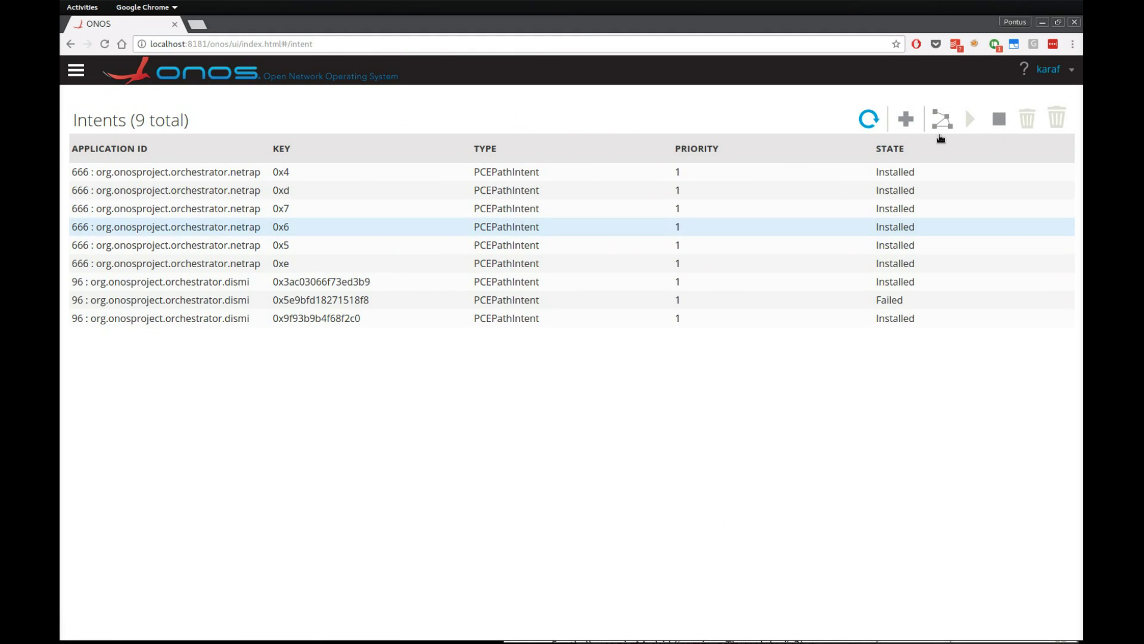
{"action": "left_click", "coordinate": [941, 136]}
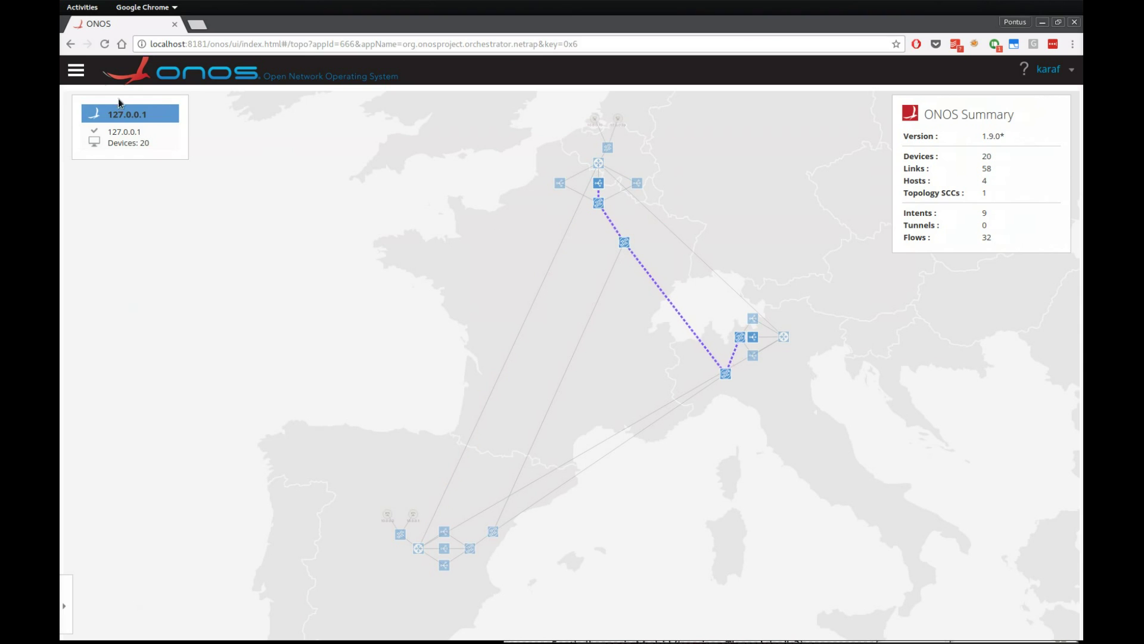
- Return to the intents list and display the path of Dismi intent 0x3ac03066f73ed3b9 on the topology map
{"action": "left_click", "coordinate": [76, 70]}
{"action": "left_click", "coordinate": [103, 349]}
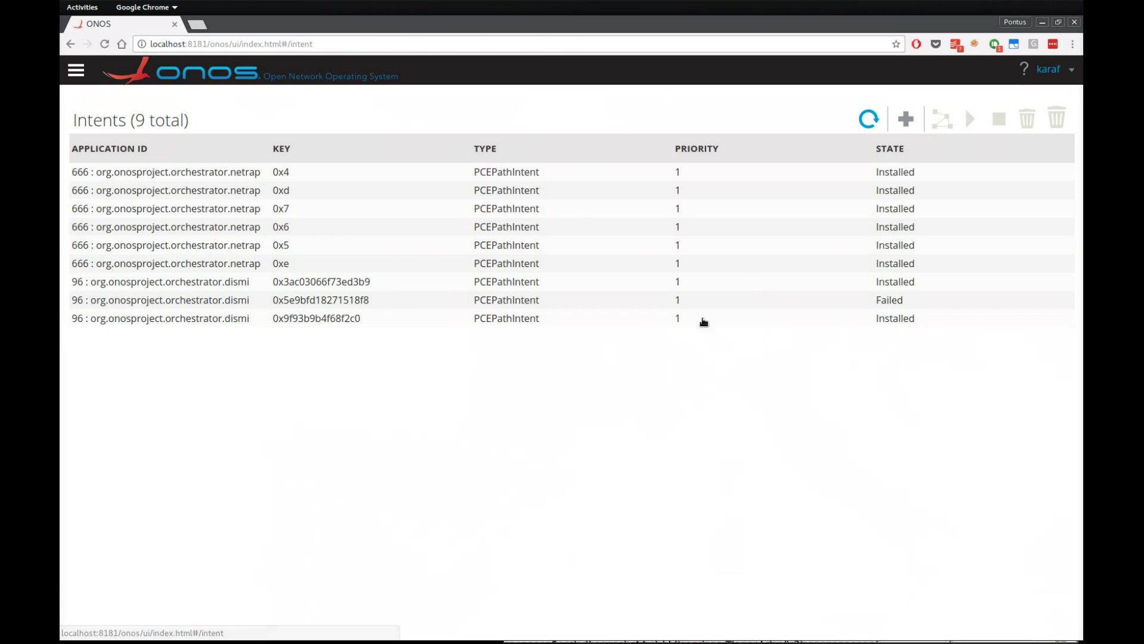
{"action": "left_click", "coordinate": [885, 283]}
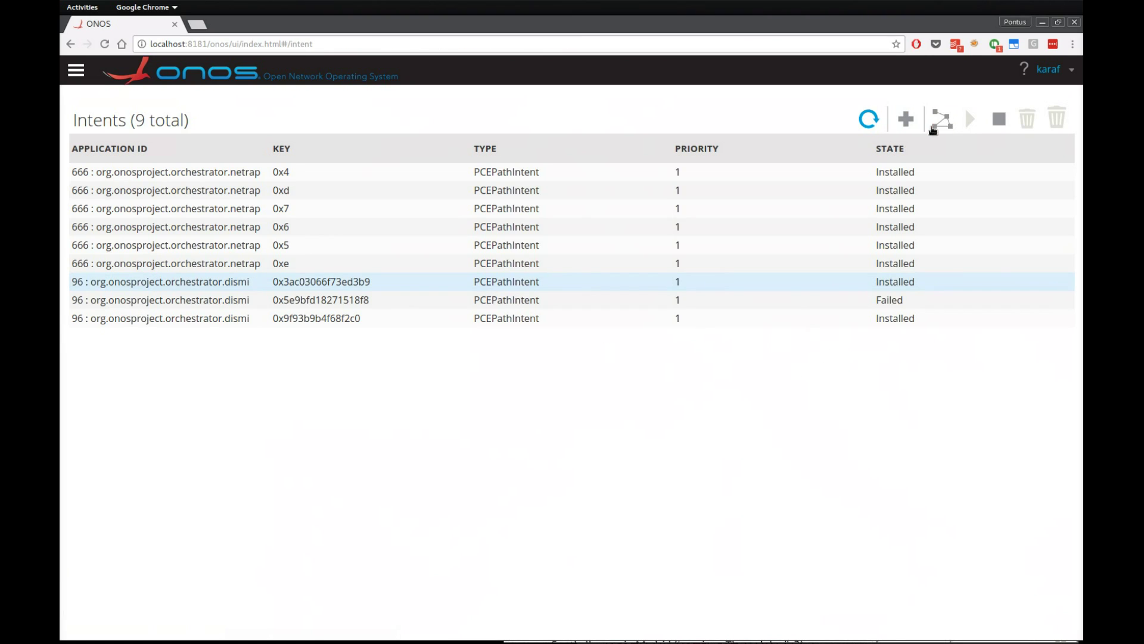
{"action": "left_click", "coordinate": [933, 128]}
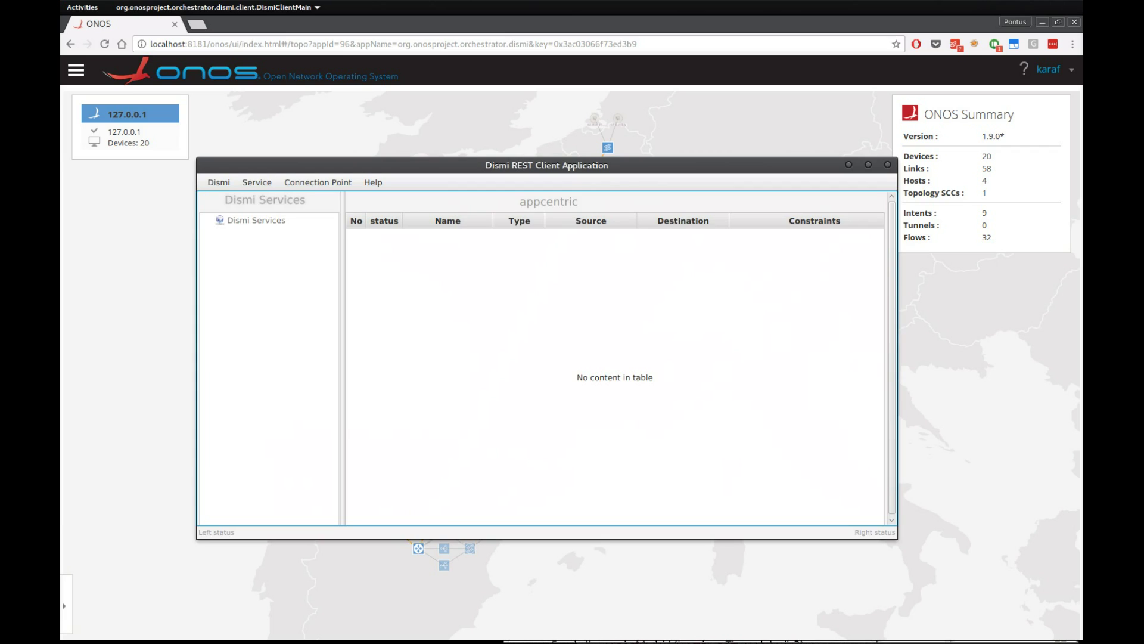
- Switch to the Dismi REST client, refresh its services, and expand NoApp to inspect the VideoAndControl intent
{"action": "left_click", "coordinate": [218, 182]}
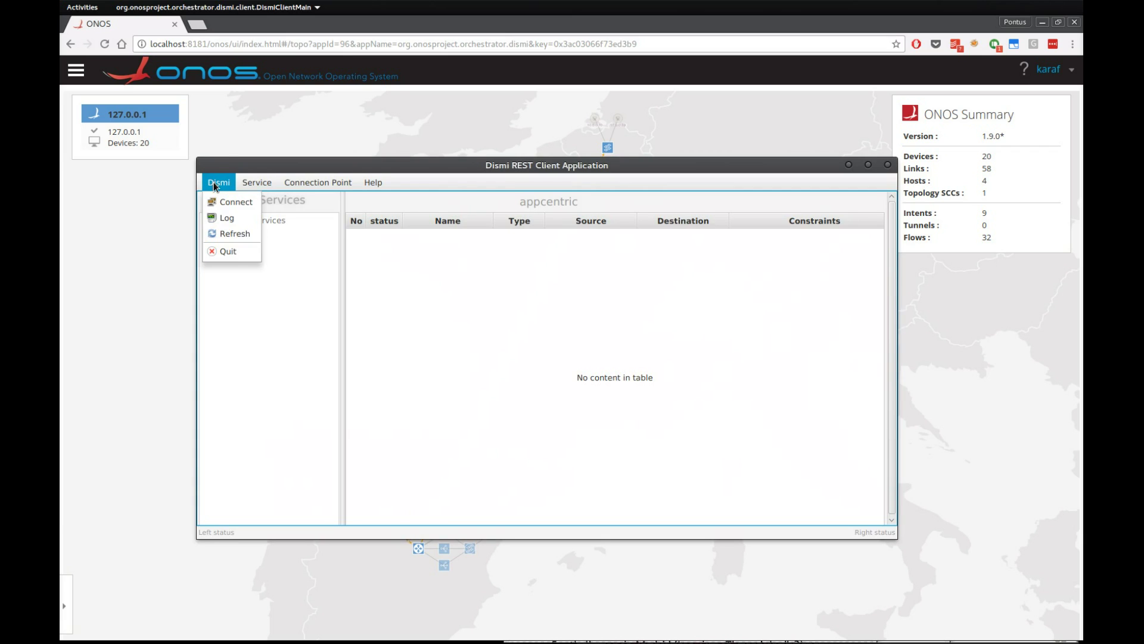
{"action": "left_click", "coordinate": [222, 232]}
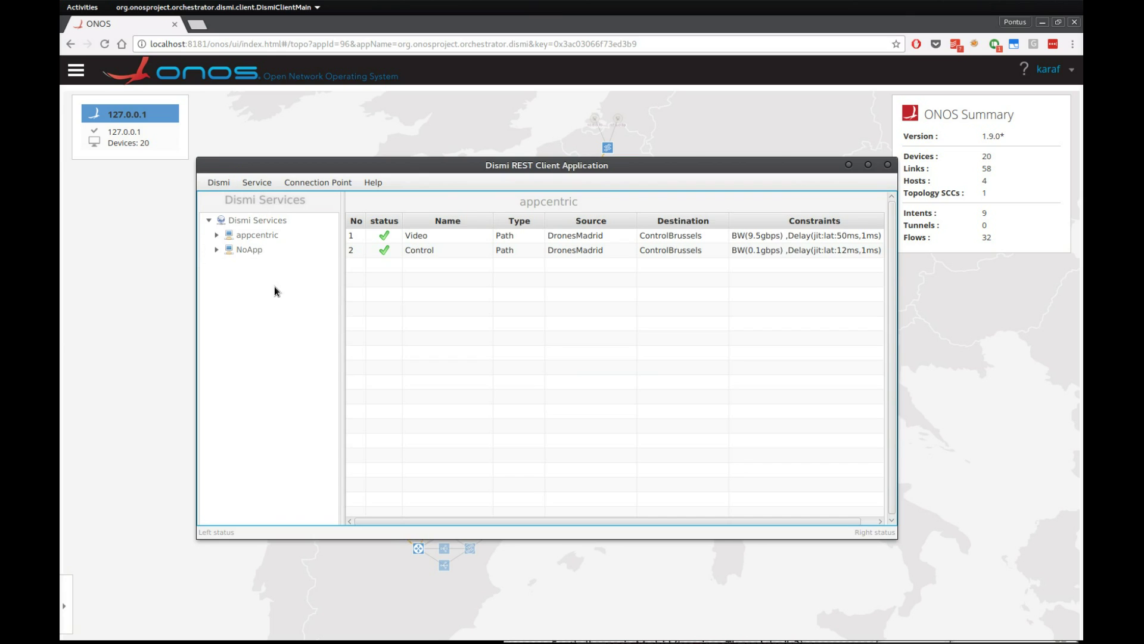
{"action": "left_click", "coordinate": [243, 252]}
{"action": "left_click", "coordinate": [216, 250]}
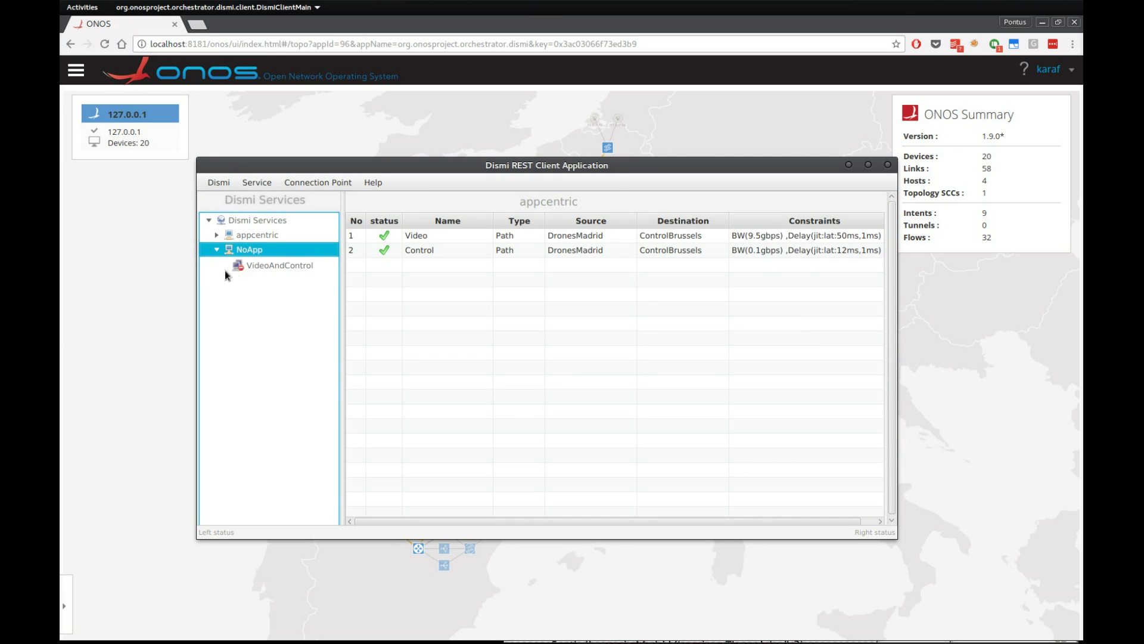
{"action": "left_click", "coordinate": [248, 268]}
- Expand the appcentric service and check the installation status of its Video and Control intents
{"action": "left_click", "coordinate": [230, 238]}
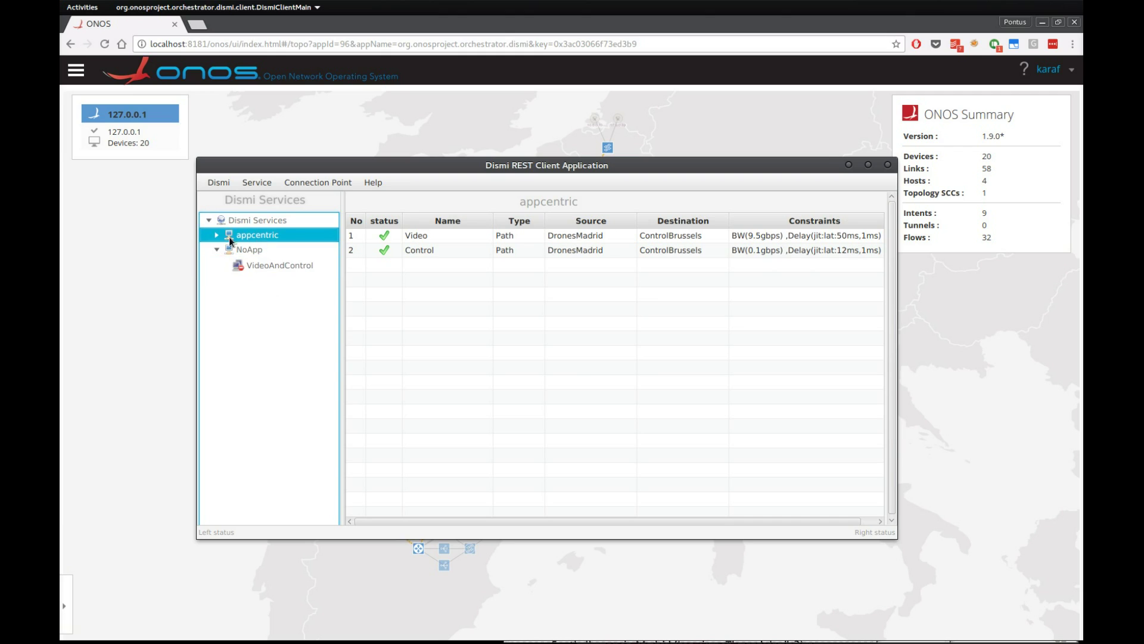
{"action": "left_click", "coordinate": [218, 236]}
{"action": "left_click", "coordinate": [254, 250]}
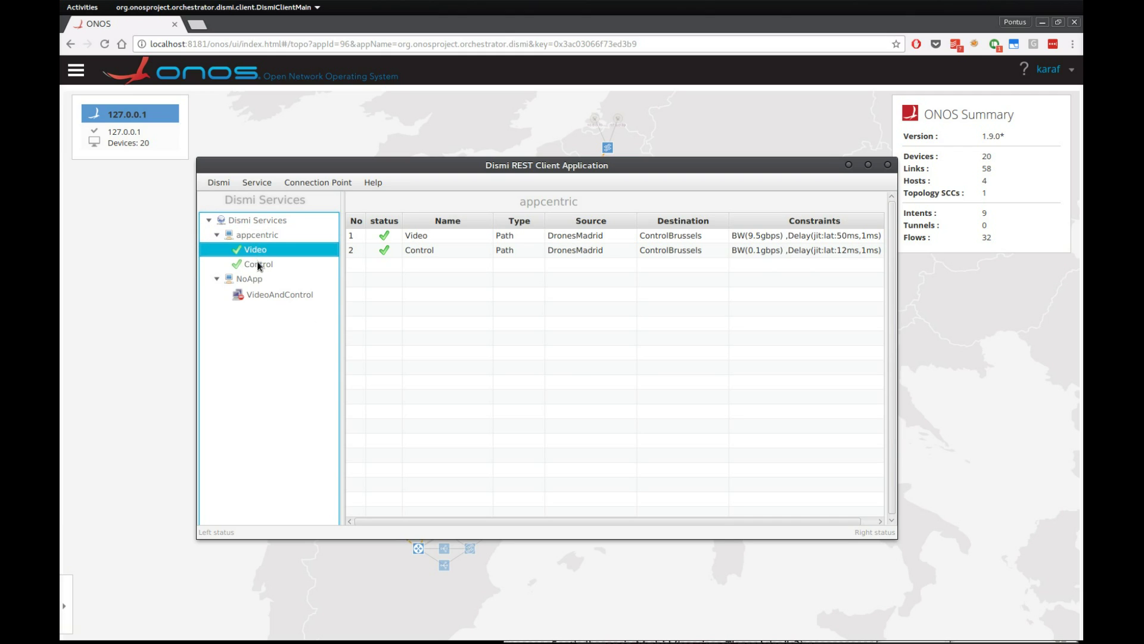
{"action": "left_click", "coordinate": [256, 264]}
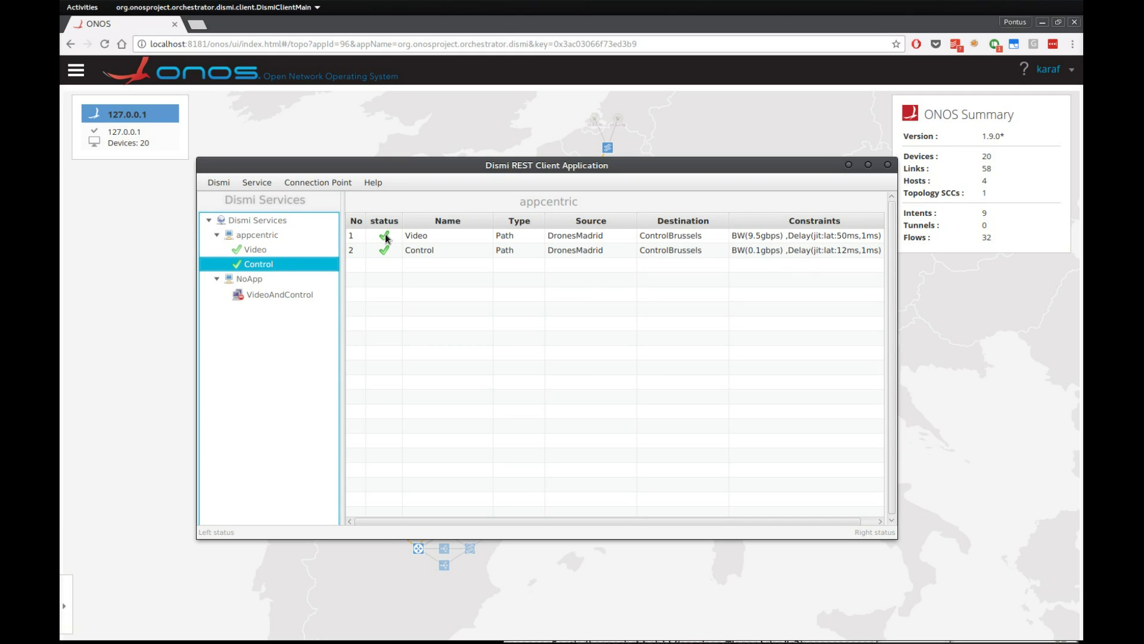
{"action": "mouse_move", "coordinate": [391, 255]}
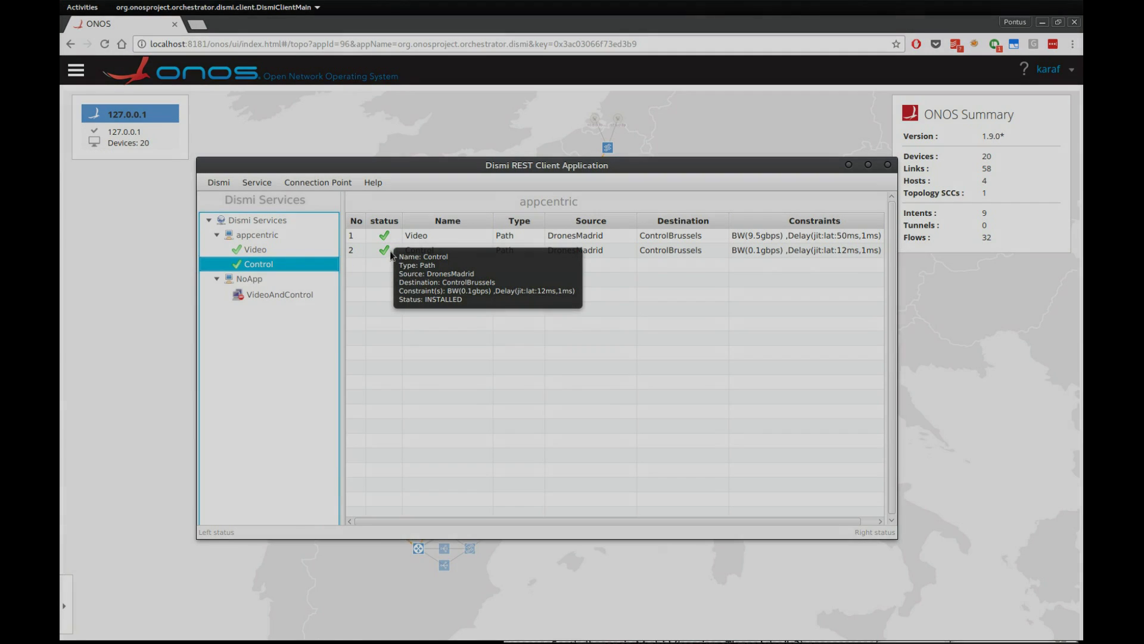